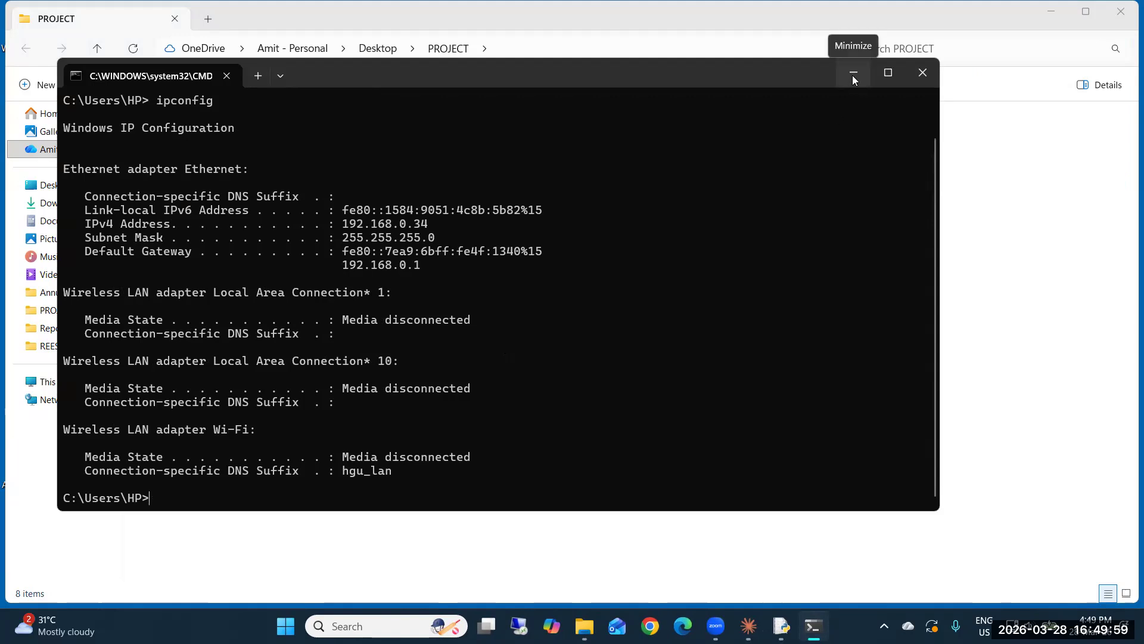
Close the command prompt, open the CMA_Pro_6 Python file in Notepad to view its code, and close it again.
click(922, 74)
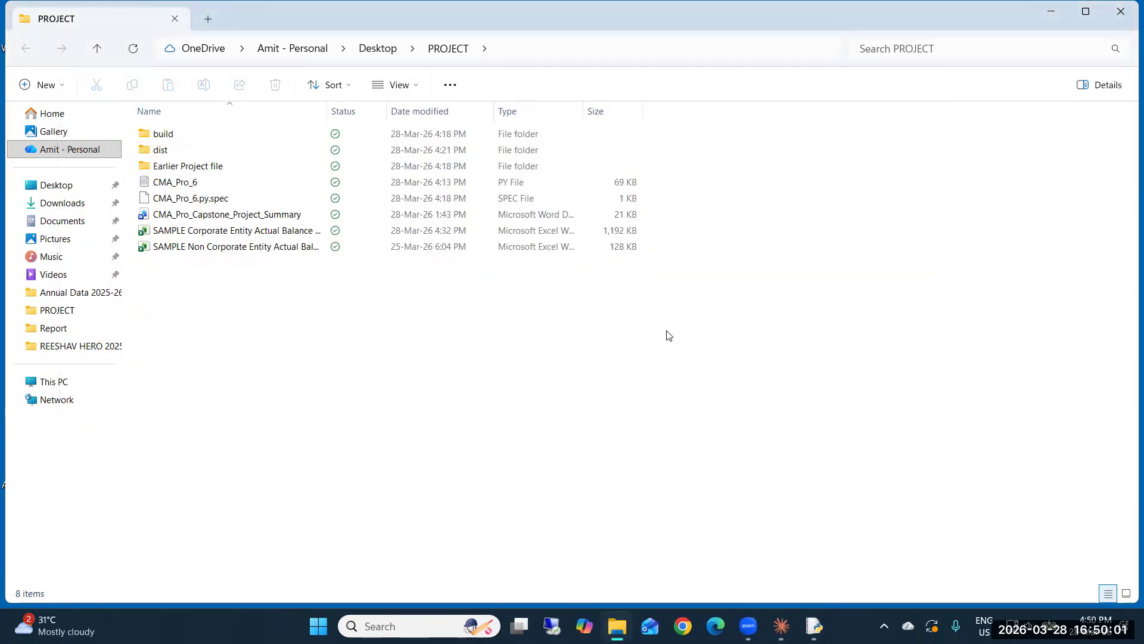
click(180, 186)
double_click(180, 184)
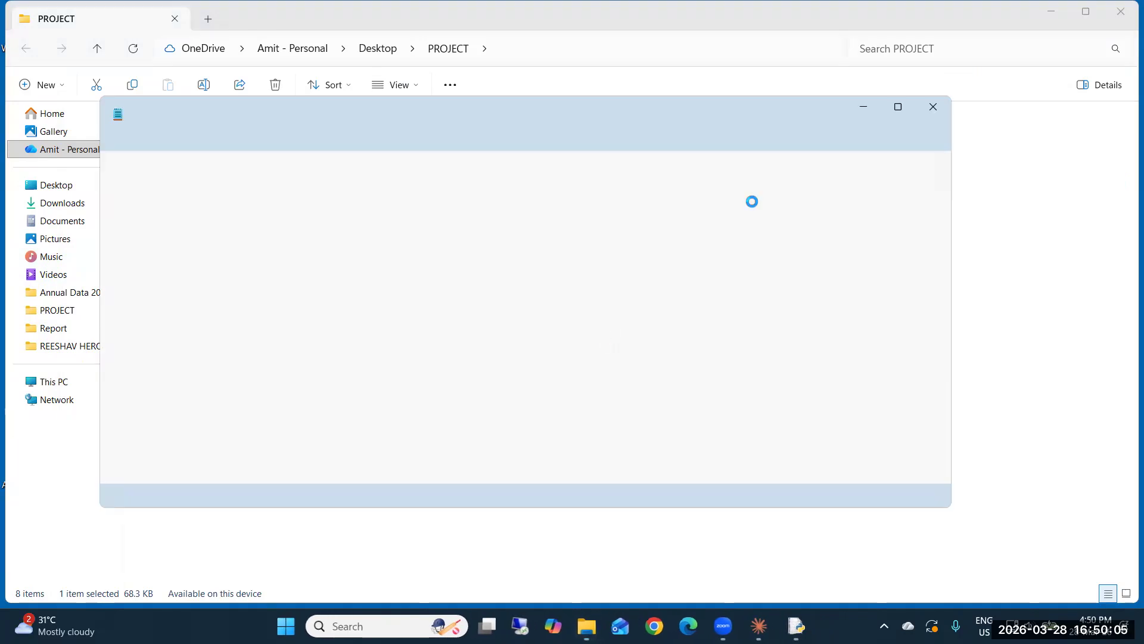
click(899, 108)
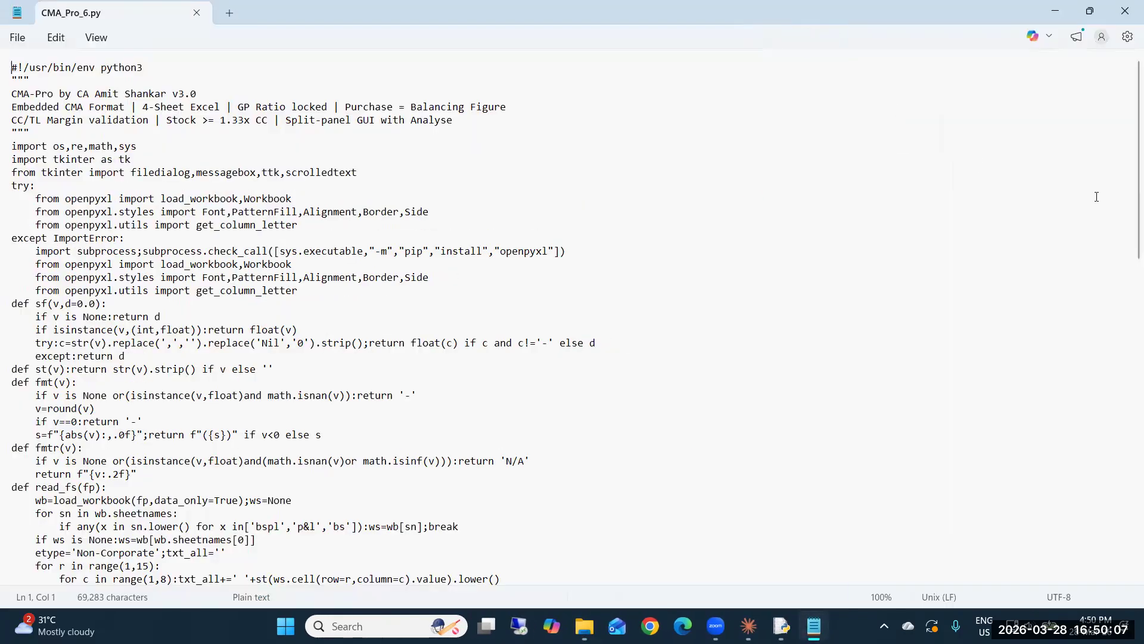
drag(1125, 158, 1125, 6)
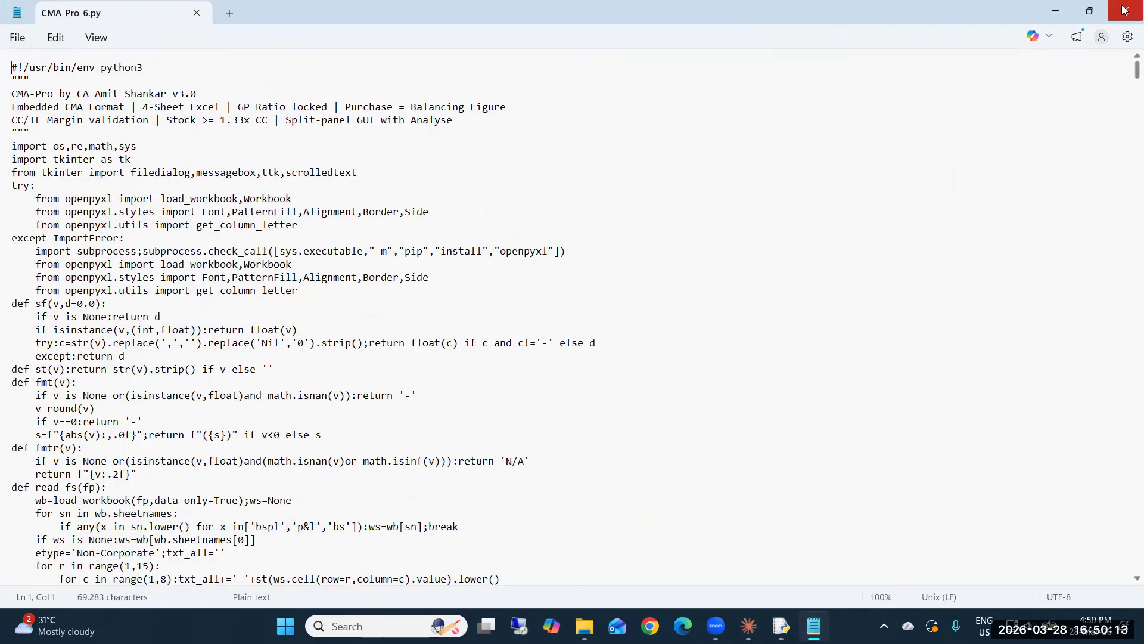
click(1125, 9)
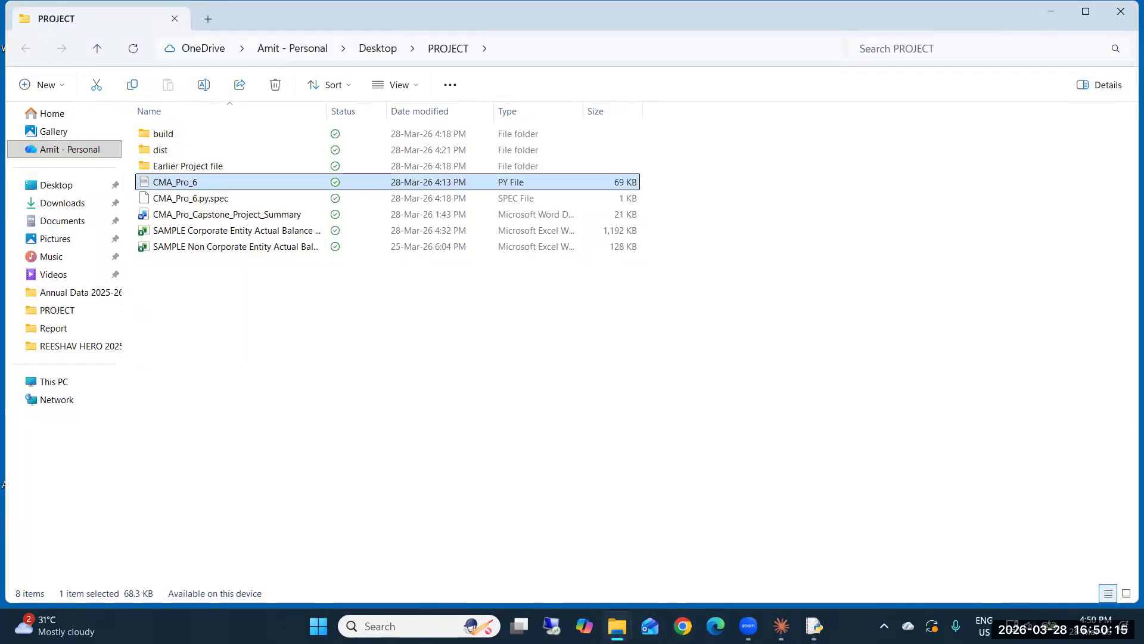
Bring up the IDLE Shell window for a look and minimize it to return to the PROJECT folder.
click(814, 626)
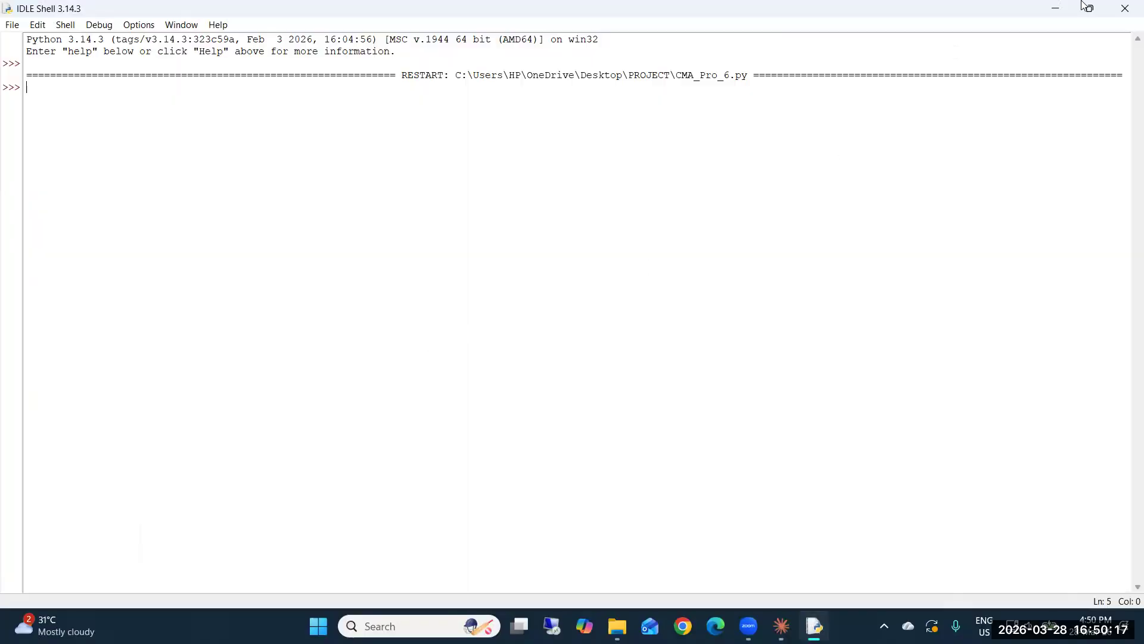
click(1056, 13)
click(468, 273)
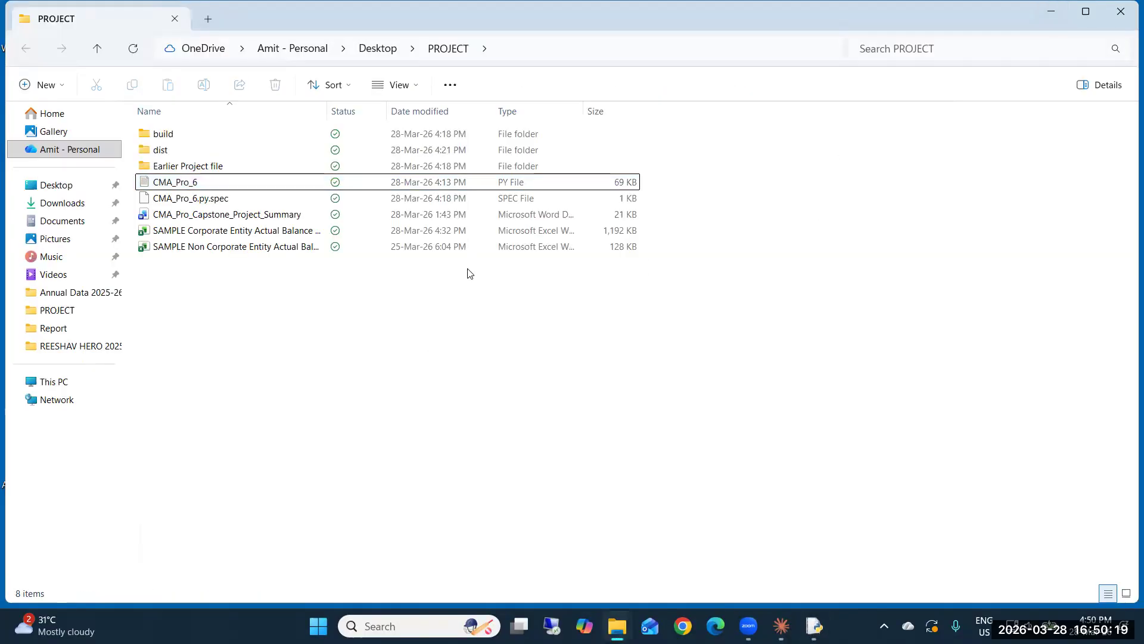
Open the SAMPLE Non Corporate Entity Actual Balance Sheet workbook and go to the start of its BSPL sheet.
double_click(278, 250)
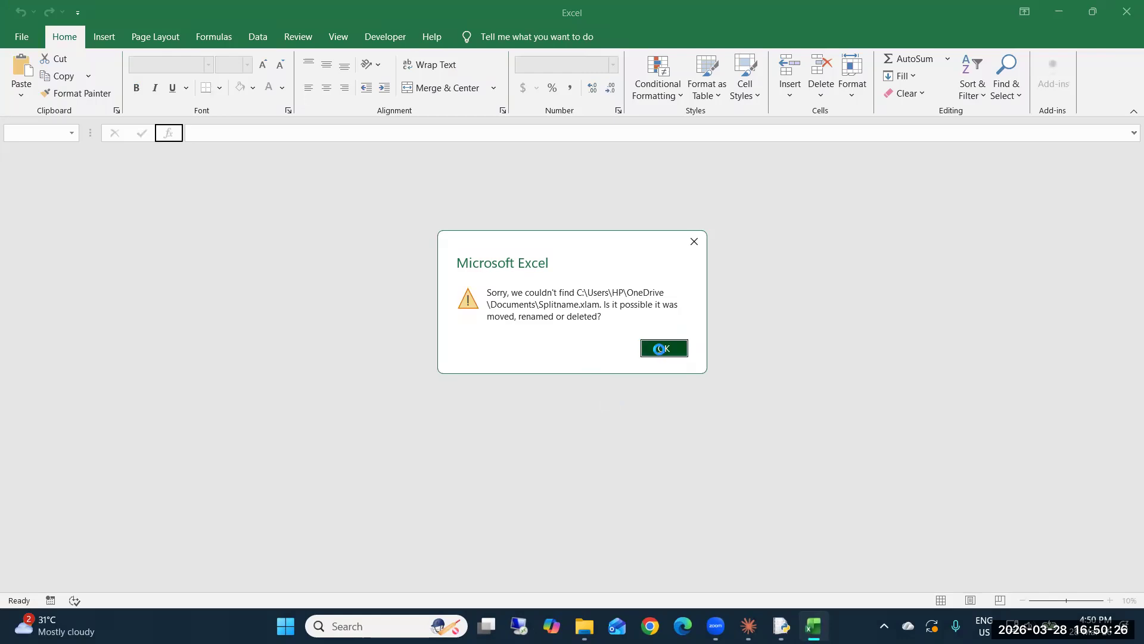
click(661, 351)
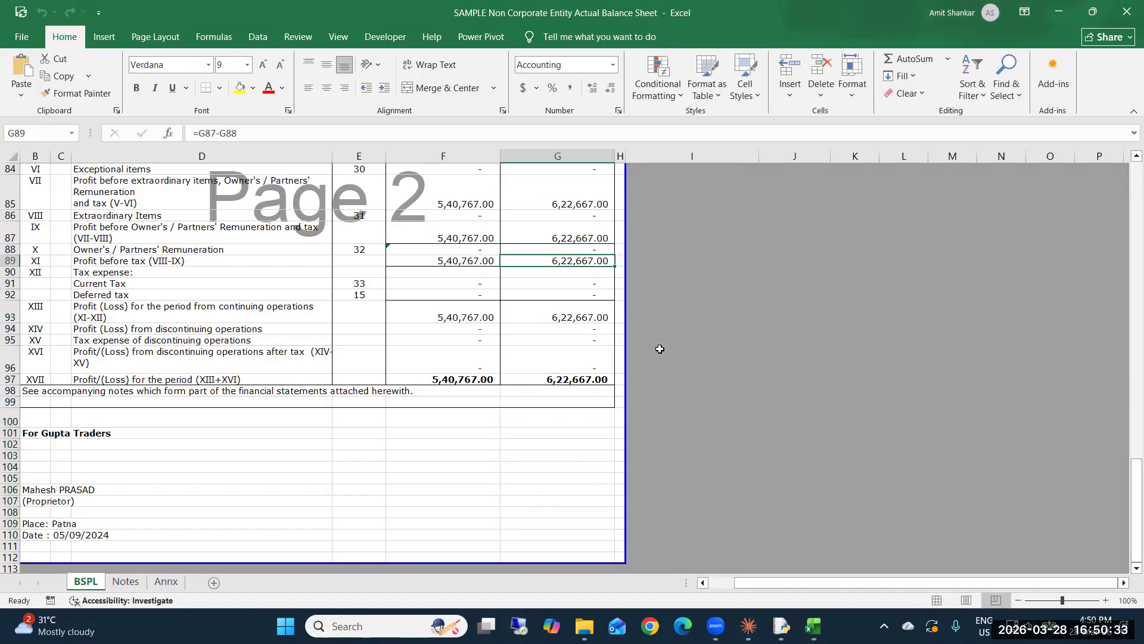
key(ctrl+Home)
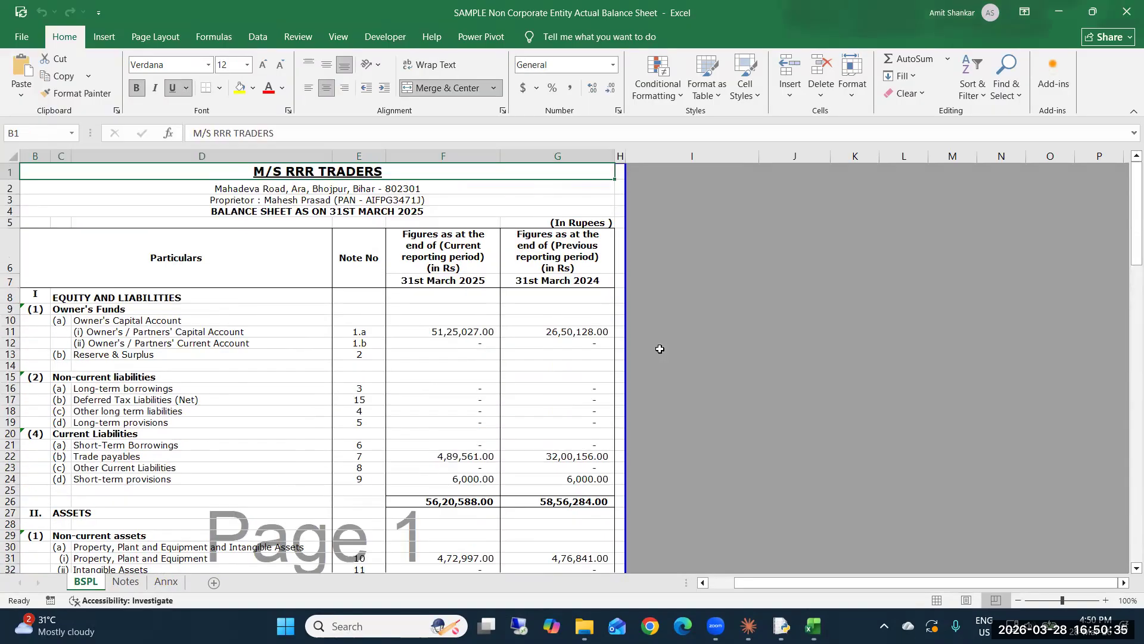
Examine the balance sheet and the statement of profit and loss on the BSPL sheet, and close the workbook.
key(Down)
key(Down)
key(Down)
key(Down)
key(Down)
key(Down)
key(Down)
key(Down)
key(Down)
key(Down)
key(Down)
key(Down)
key(Down)
key(Down)
key(Down)
key(Down)
key(Down)
key(Down)
key(Down)
key(Down)
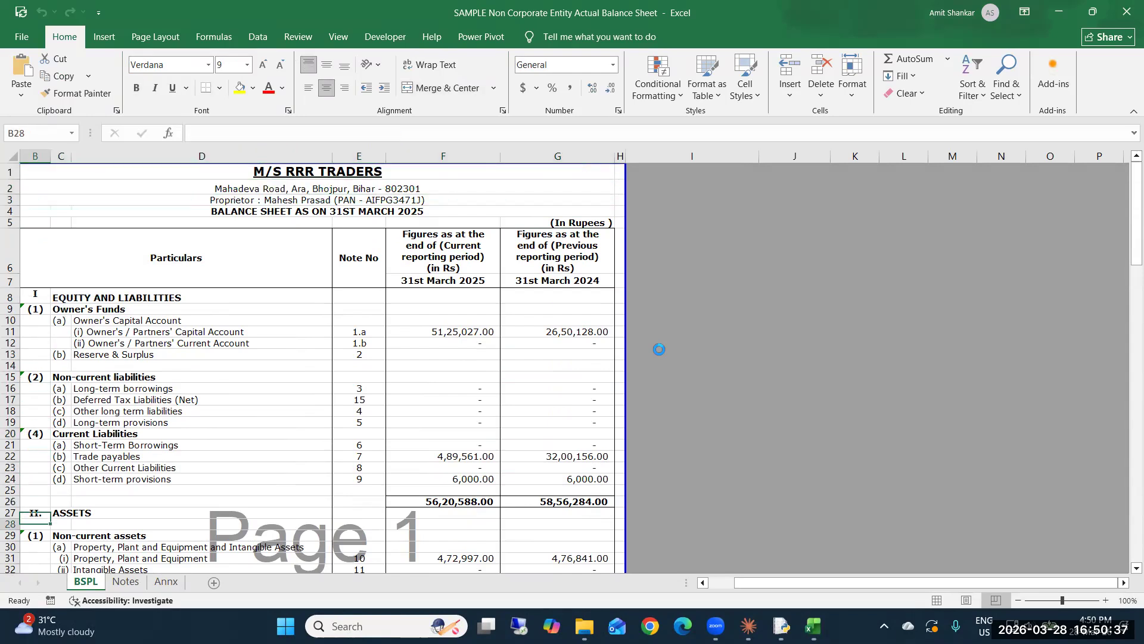
key(Down)
key(Down)
key(Down)
key(Down)
key(Down)
key(Down)
key(Down)
key(Down)
key(Down)
key(Down)
key(Down)
key(Down)
key(Down)
key(Down)
key(Down)
key(Down)
key(Down)
key(Down)
key(Down)
key(Down)
key(Down)
key(Down)
key(Down)
key(Down)
key(Down)
key(Down)
key(Down)
key(Down)
key(Down)
key(Down)
key(Down)
key(Down)
key(Down)
key(Down)
key(Down)
key(Down)
key(Down)
key(Down)
key(Down)
key(Down)
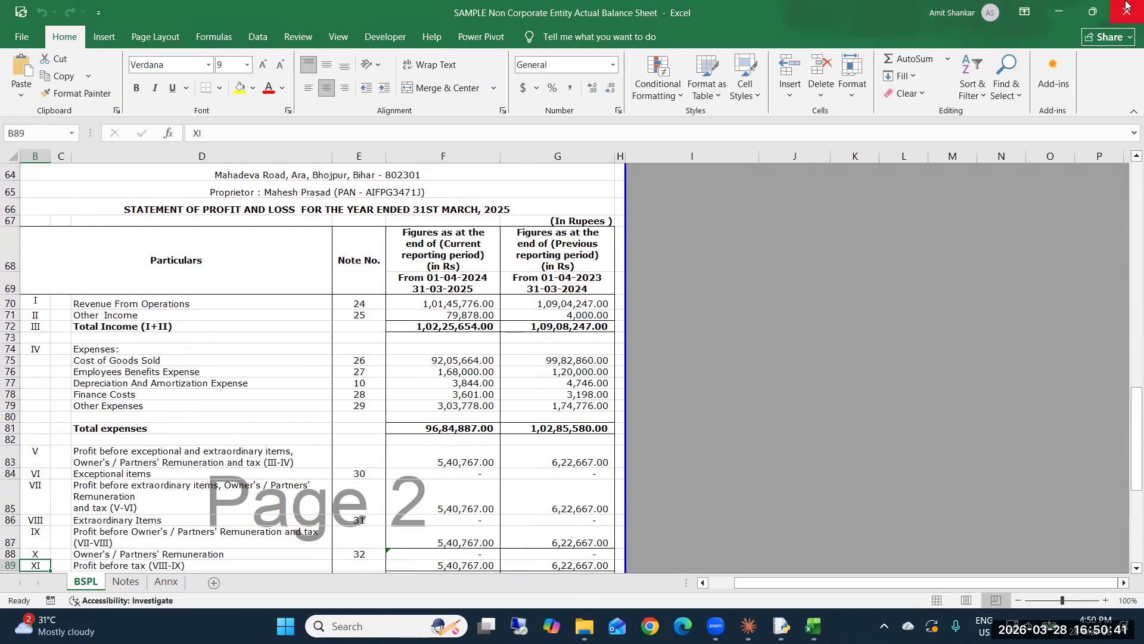
click(1126, 8)
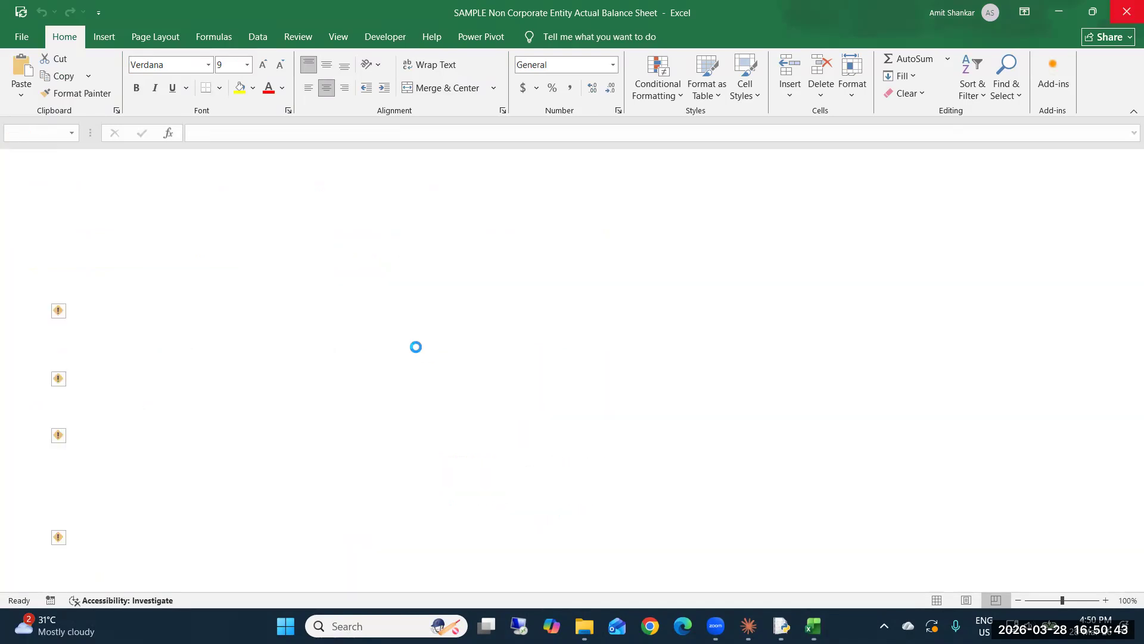
Open the SAMPLE Corporate Entity Actual Balance Sheet workbook and examine the first rows of its BSPL sheet.
click(253, 233)
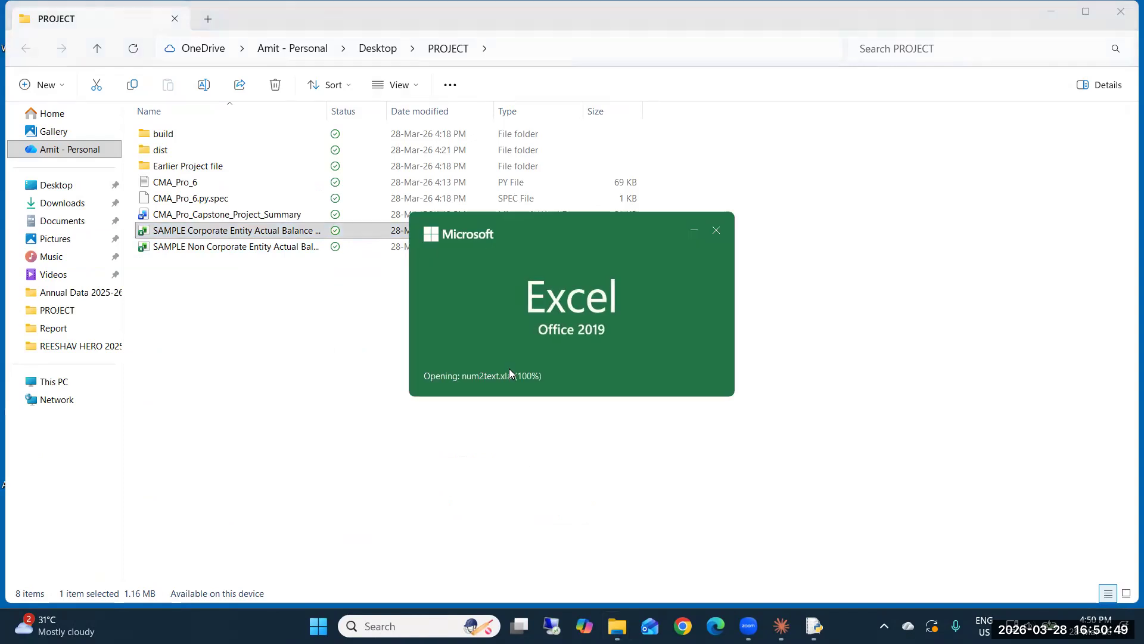
key(Return)
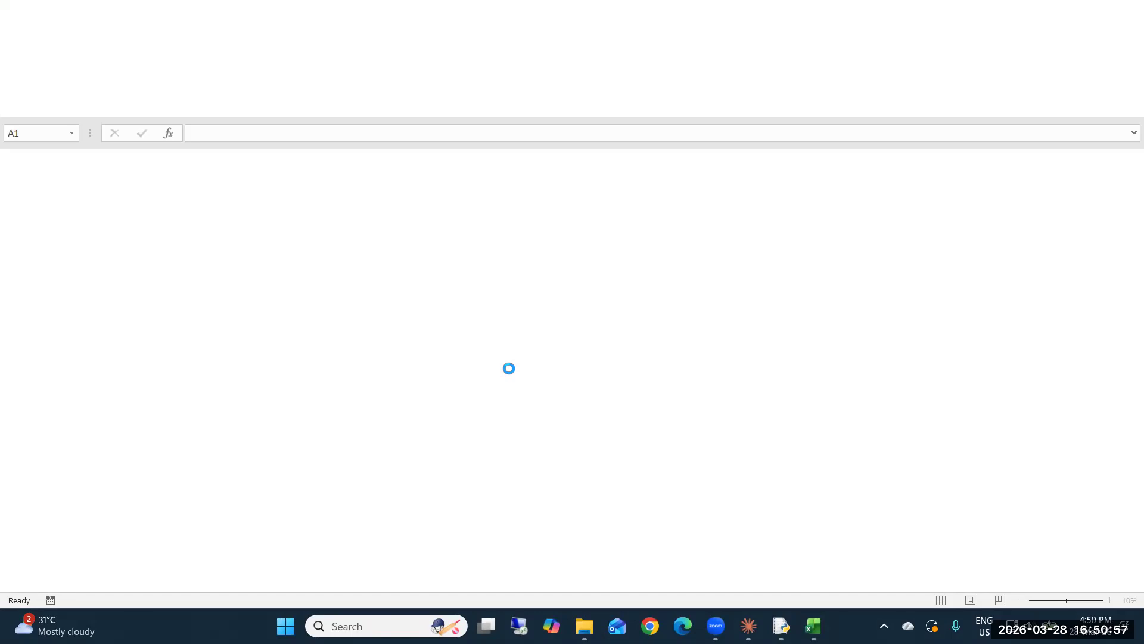
key(Down)
key(Down)
key(Down)
key(Down)
key(Up)
key(Up)
key(Down)
key(Down)
key(Down)
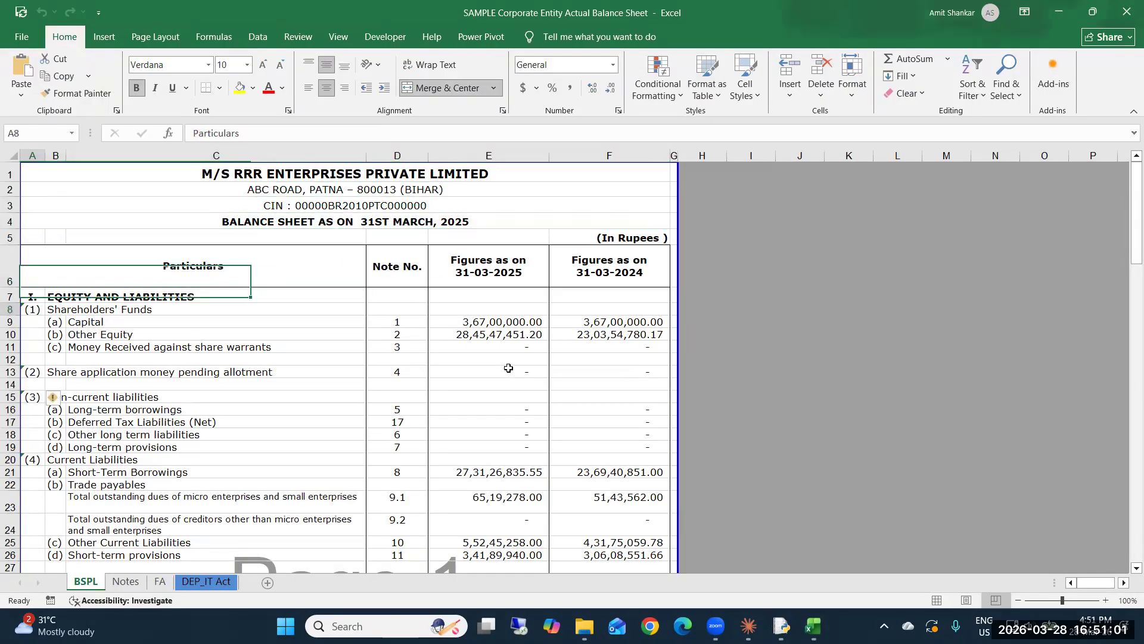
Jump through the BSPL sheet to its last row and back to cell A1, and close the workbook.
key(ctrl+Down)
key(ctrl+Down)
key(ctrl+Down)
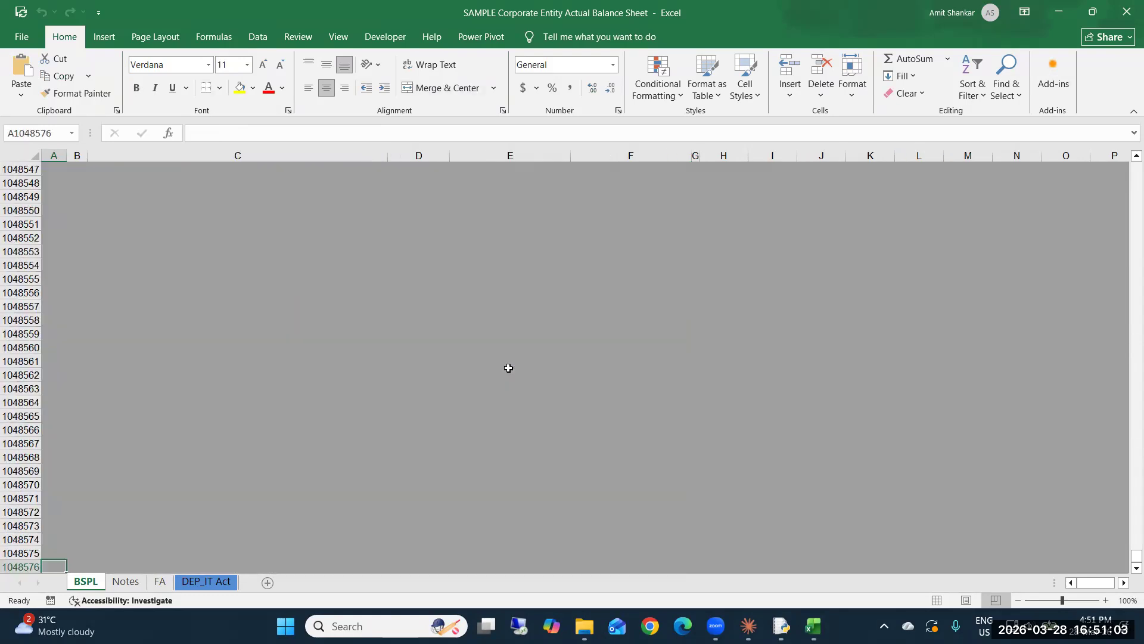
key(ctrl+Up)
key(ctrl+Up)
key(ctrl+Up)
key(ctrl+Up)
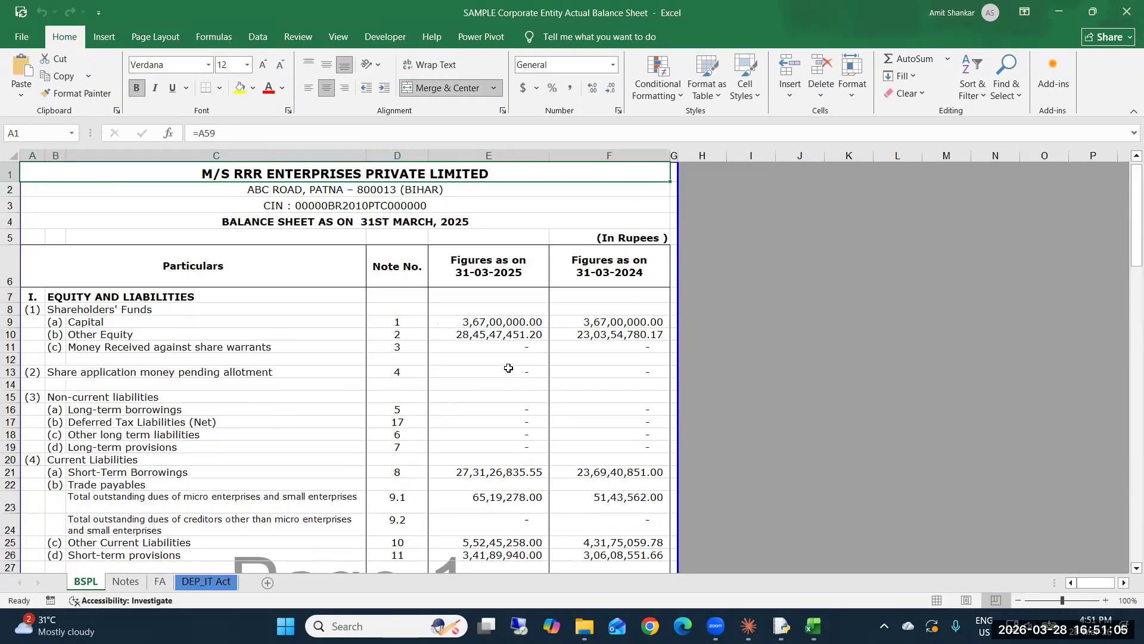
click(1128, 7)
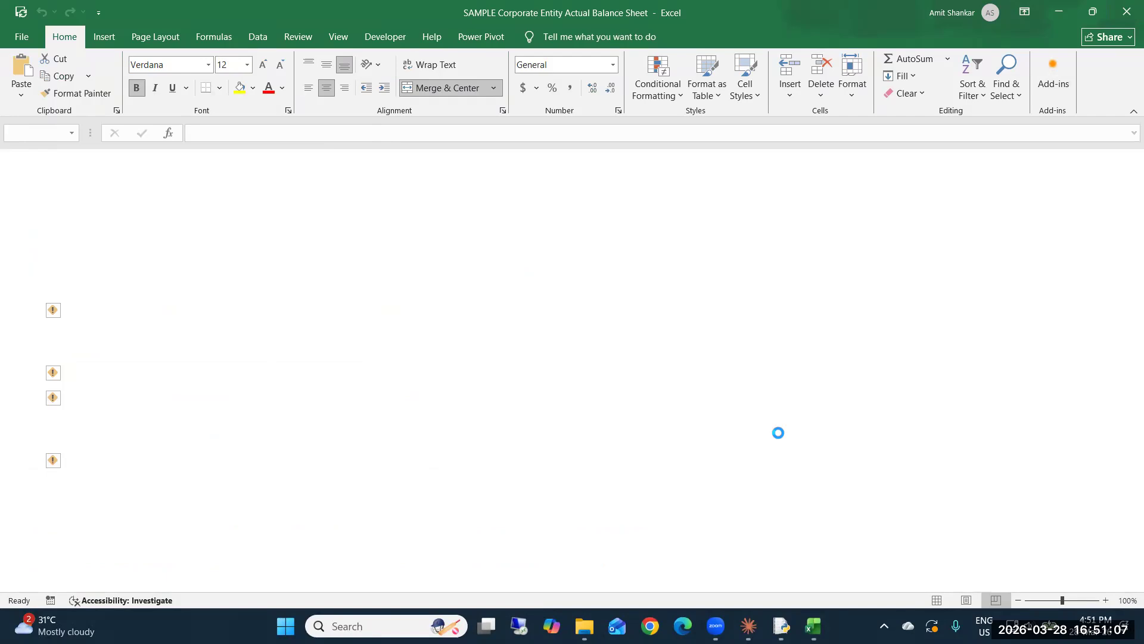
Switch to the IDLE Shell and open the CMA_Pro_6 Python file from the PROJECT folder.
click(814, 626)
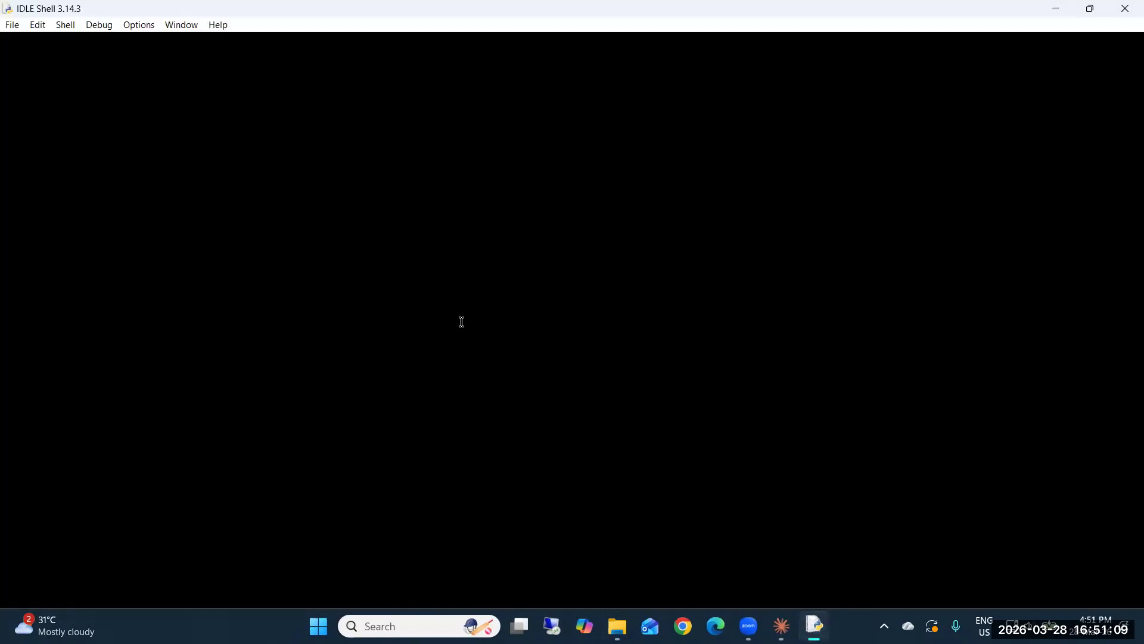
click(16, 28)
click(21, 54)
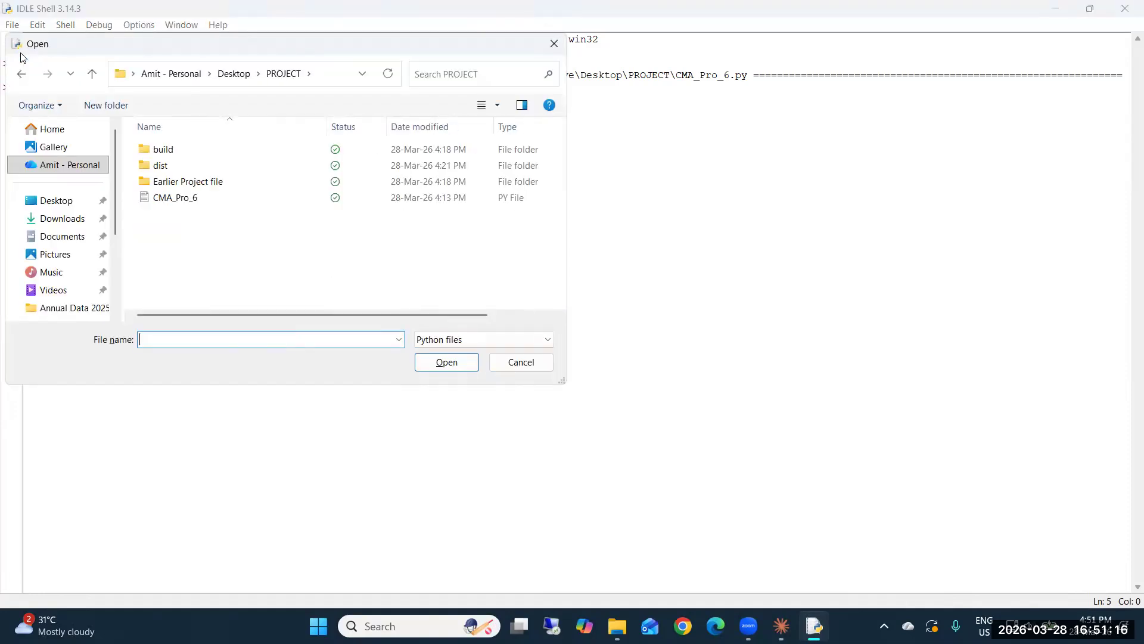
click(175, 197)
click(446, 363)
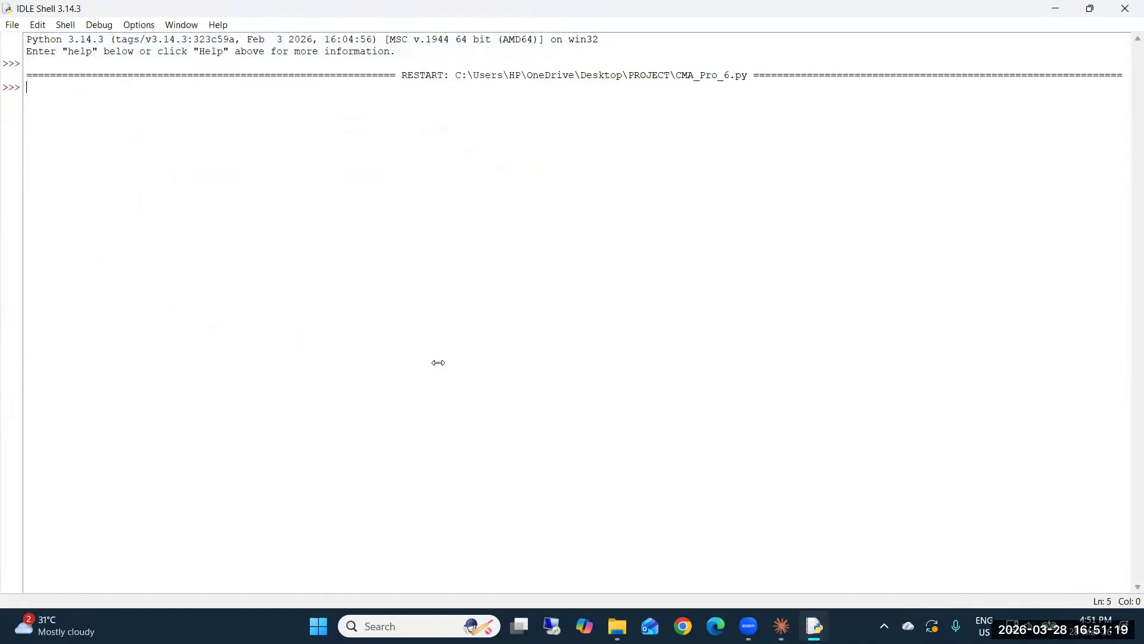
Run the CMA_Pro_6.py module to view the CMA-Pro form, and close the form's window.
click(181, 109)
click(208, 123)
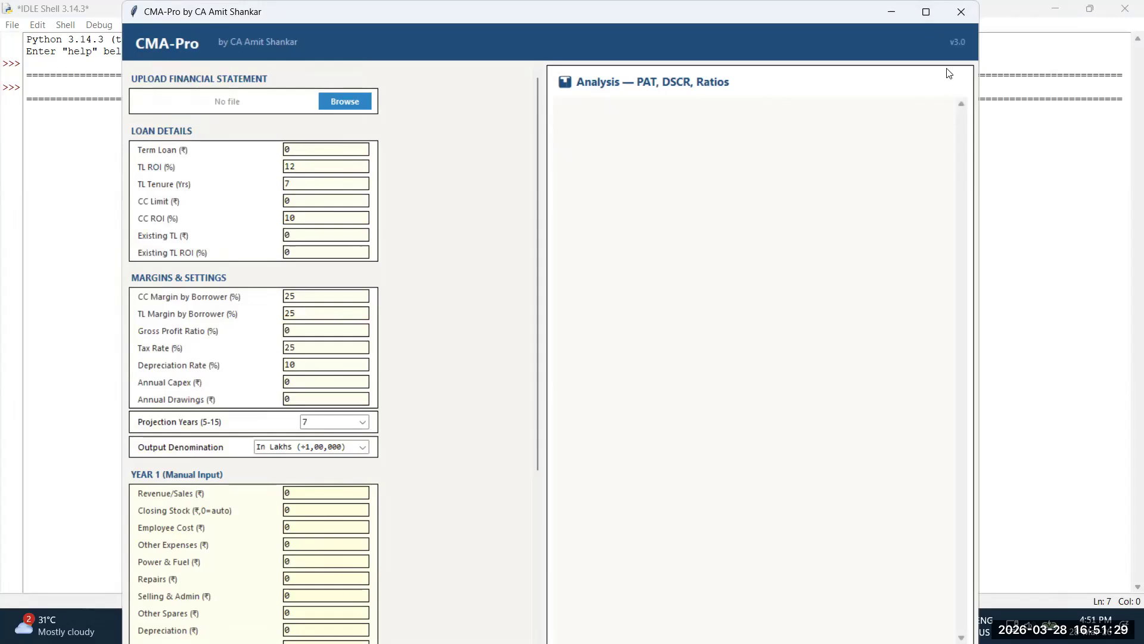
mouse_move(934, 16)
click(961, 13)
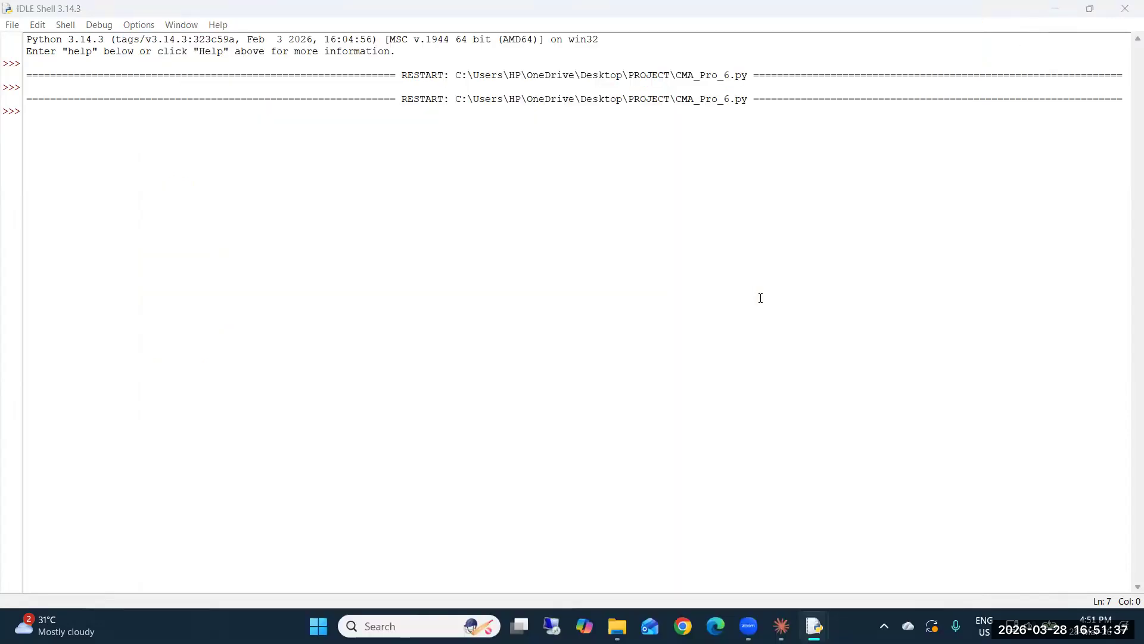
In the PROJECT folder, open CMA_Pro_6 with Python as the permanent app for .py files, and close the launched console.
key(alt+Tab)
key(alt+Tab)
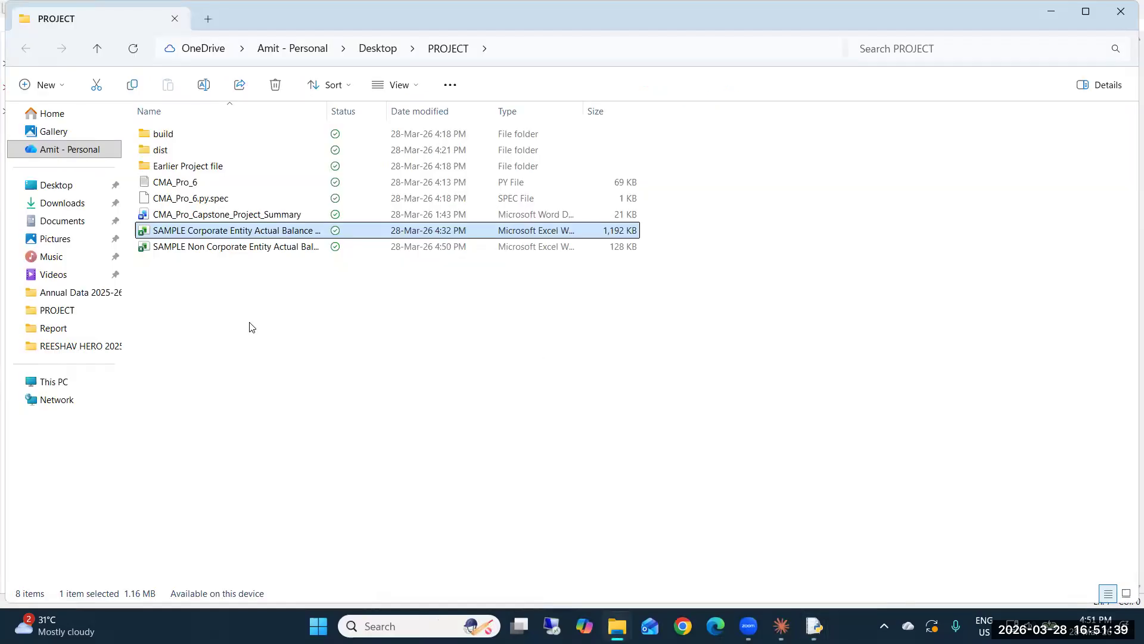
click(192, 183)
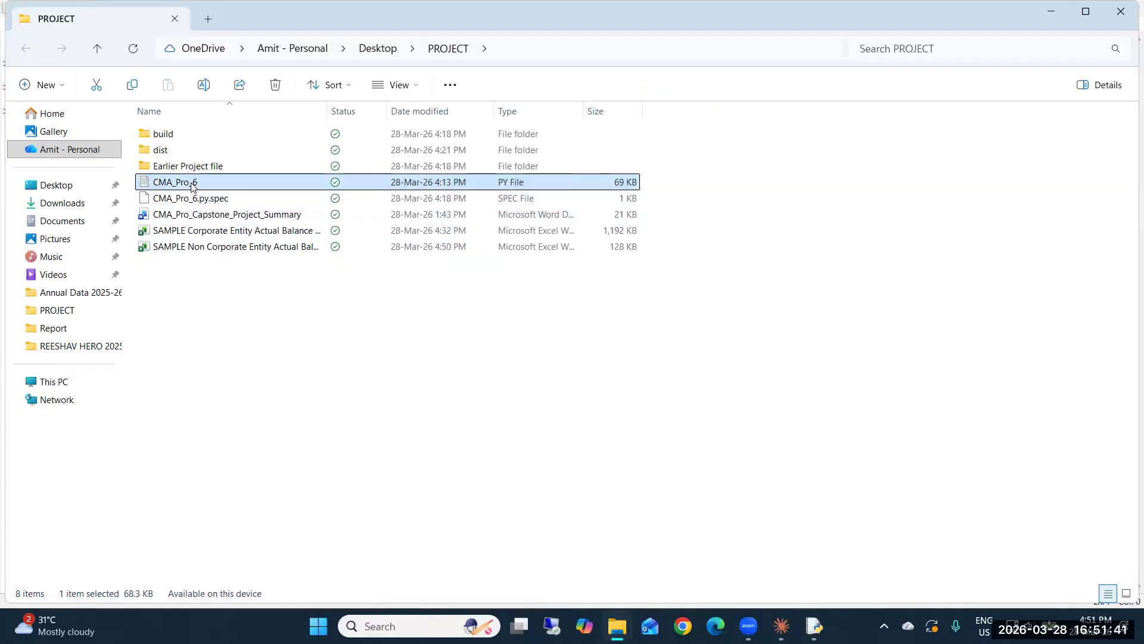
right_click(192, 183)
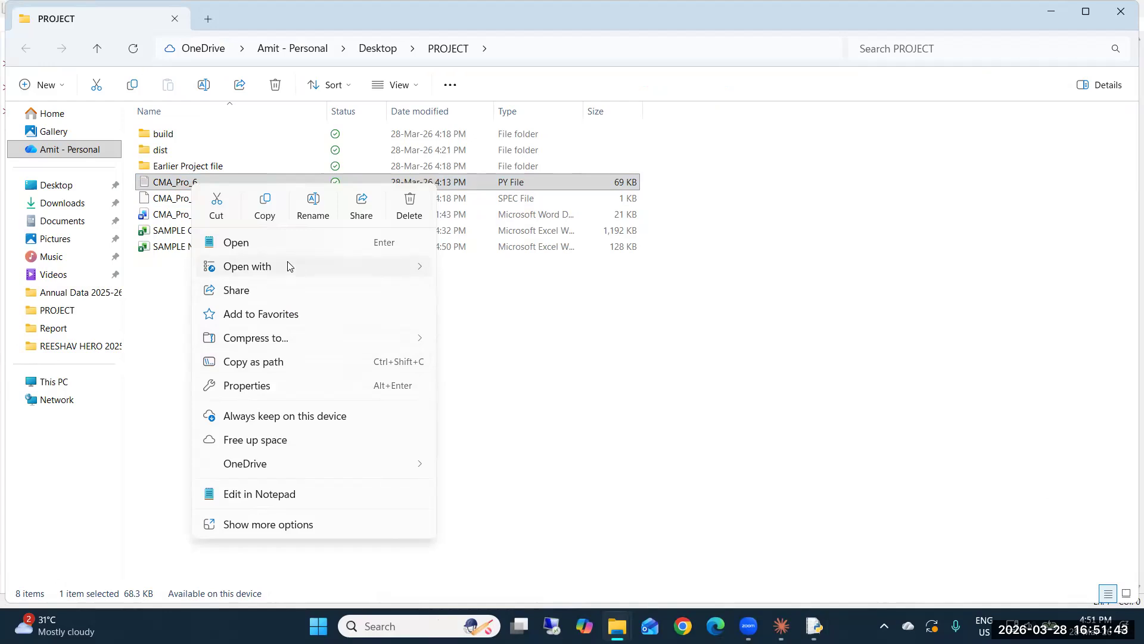
mouse_move(288, 273)
click(533, 371)
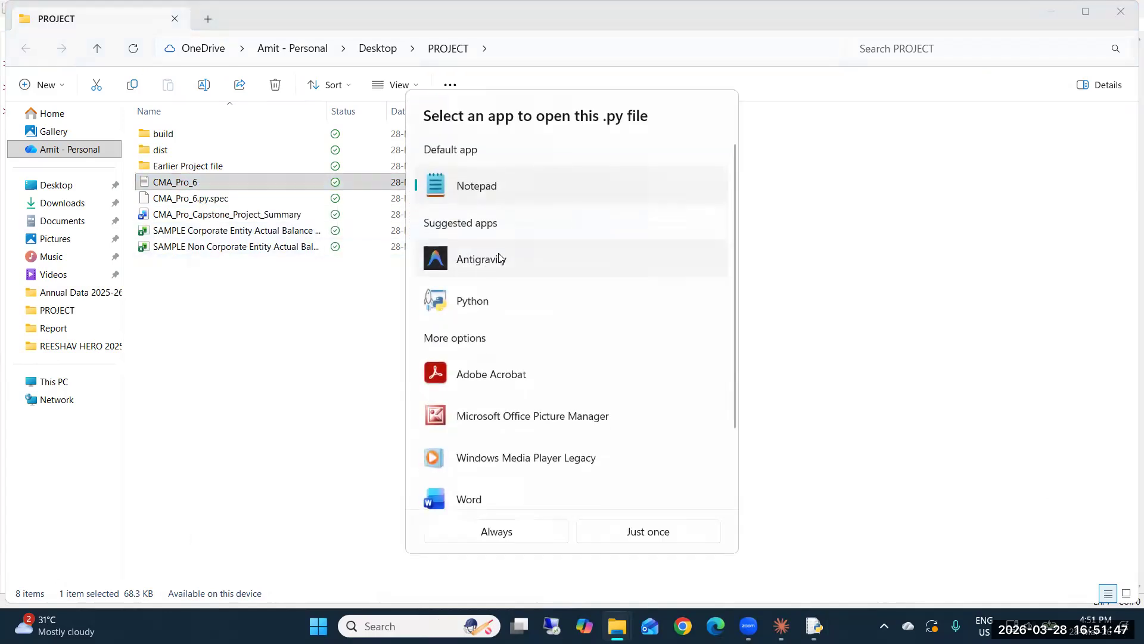
click(491, 307)
click(505, 536)
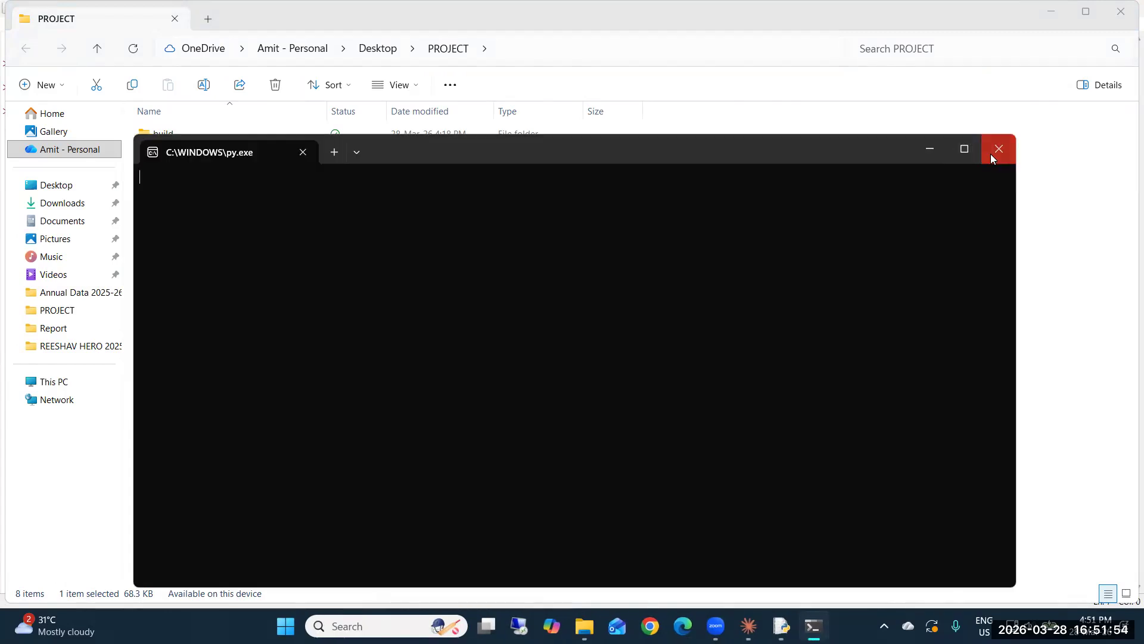
click(990, 154)
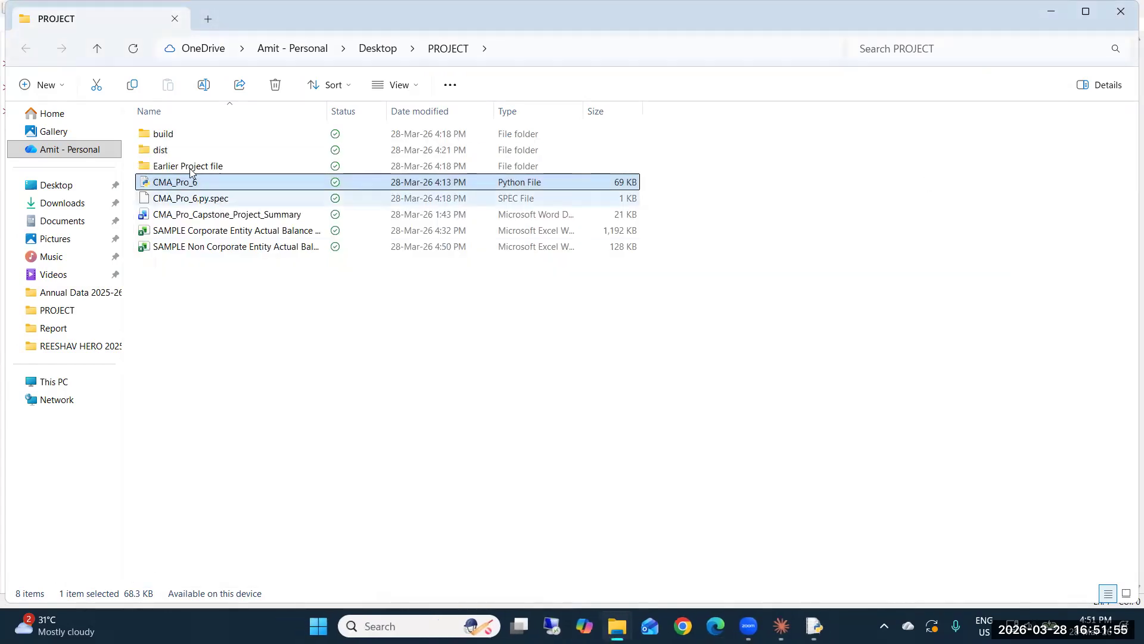
Launch the CMA_Pro_6 application from the dist folder.
click(168, 154)
double_click(168, 154)
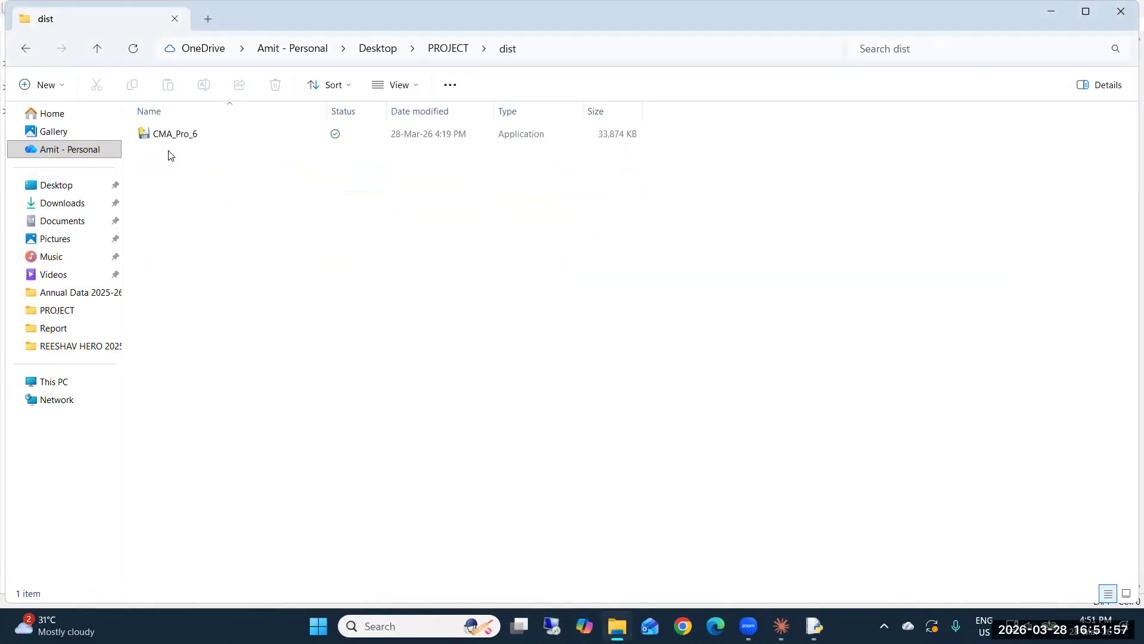
click(169, 141)
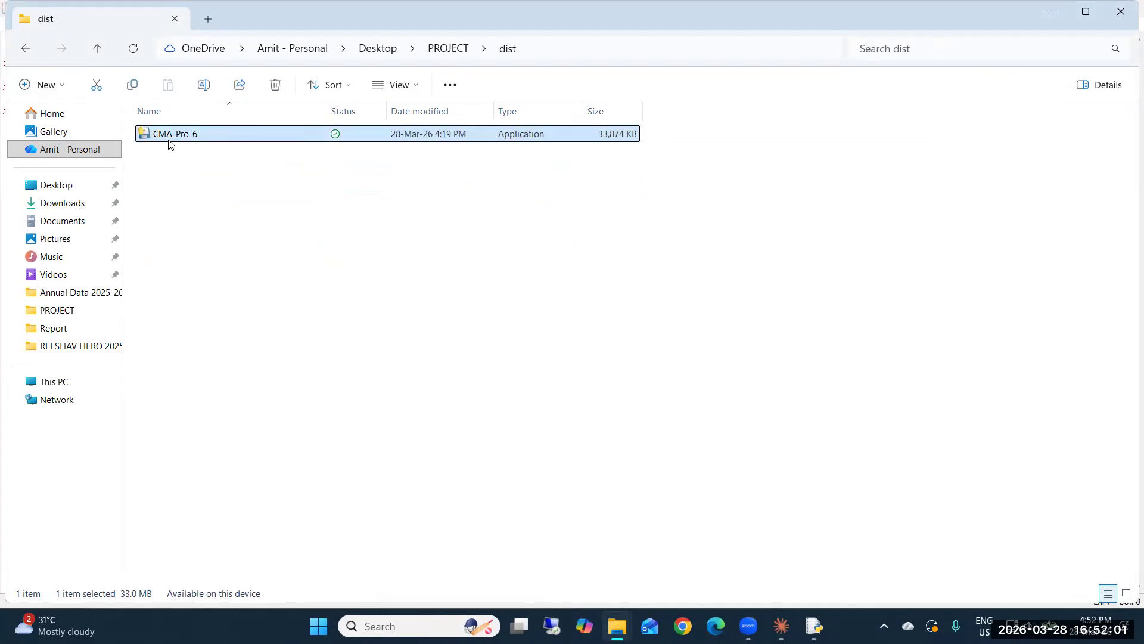
double_click(170, 141)
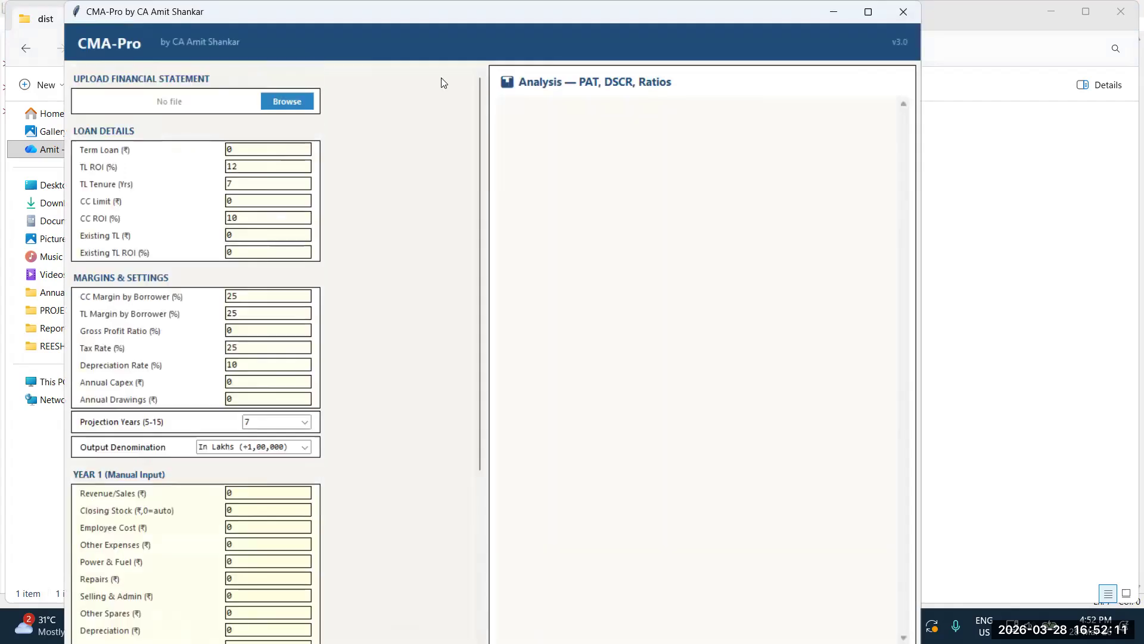
Load the SAMPLE Non Corporate Entity Actual Balance Sheet workbook as the financial statement.
click(281, 105)
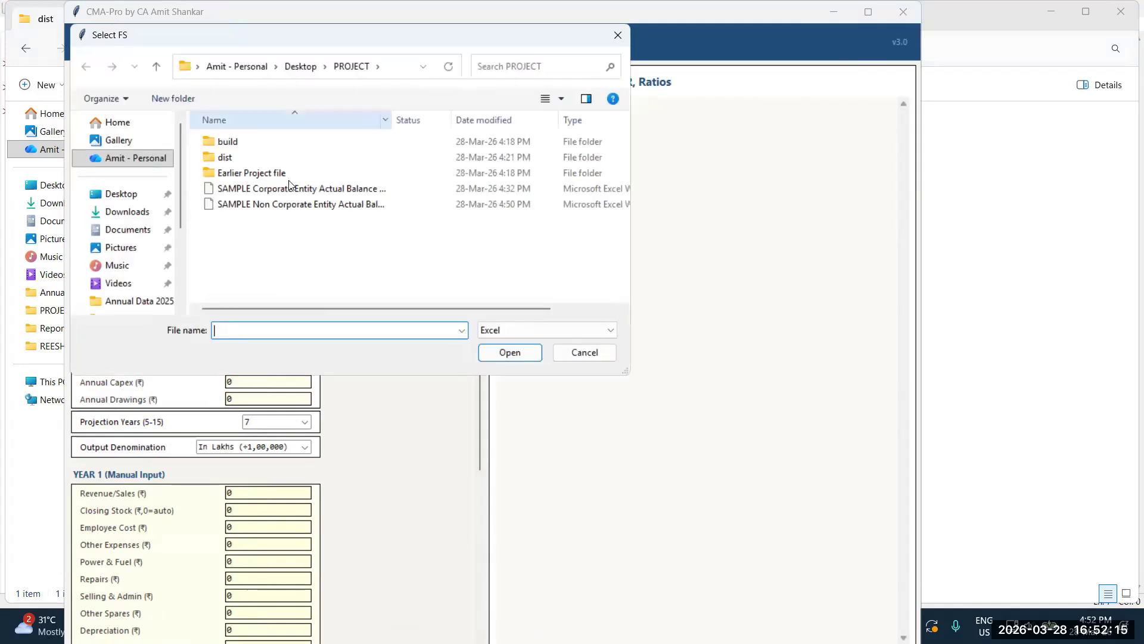
click(289, 208)
click(511, 358)
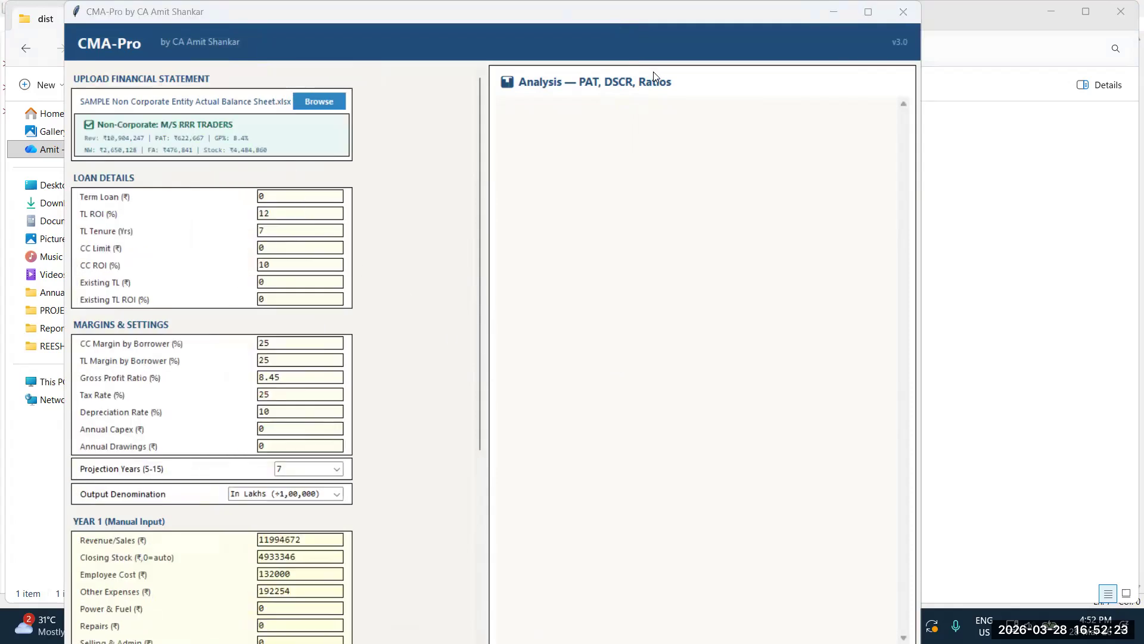
In the loan details, set the term loan to 13000000 at 11% ROI and the CC limit to 5000000.
mouse_move(292, 128)
mouse_down()
mouse_move(64, 138)
mouse_move(97, 108)
mouse_up()
drag(303, 196, 171, 218)
text(13000000)
key(BackSpace)
key(BackSpace)
key(BackSpace)
key(BackSpace)
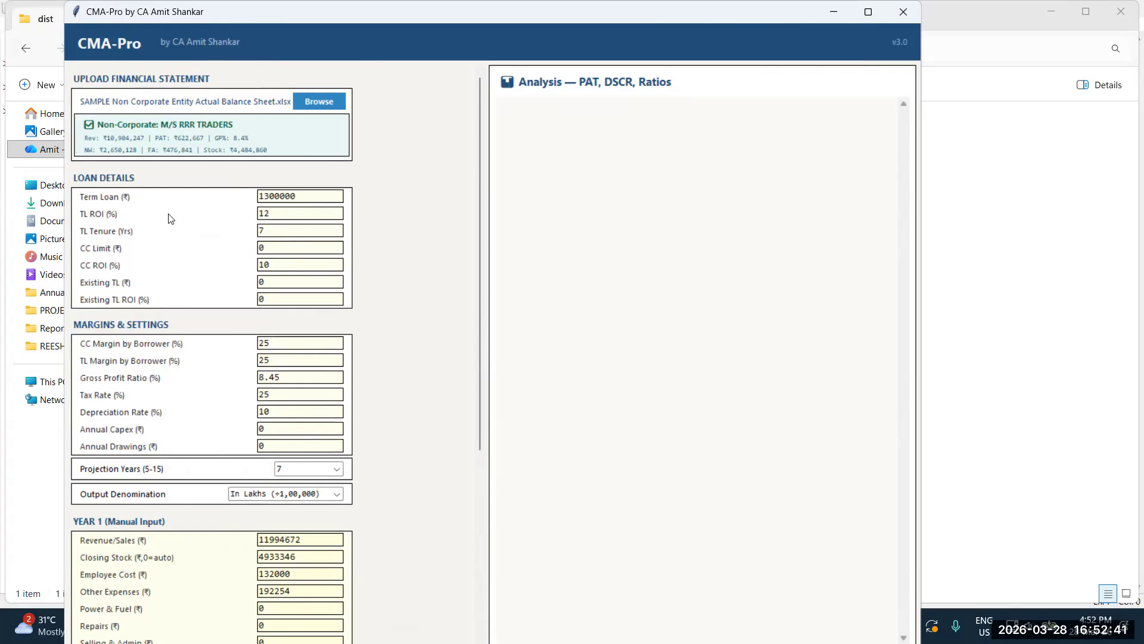
key(Tab)
text(11)
key(Tab)
key(Tab)
text(5000000)
In the margins and settings, set the gross profit ratio to 20% and the depreciation rate to 15%.
key(Tab)
key(Tab)
key(Tab)
key(Tab)
key(Tab)
key(Tab)
text(20)
key(Tab)
key(Tab)
text(15)
Choose In Lakhs (÷1,00,000) as the output denomination.
key(Tab)
key(Tab)
key(Tab)
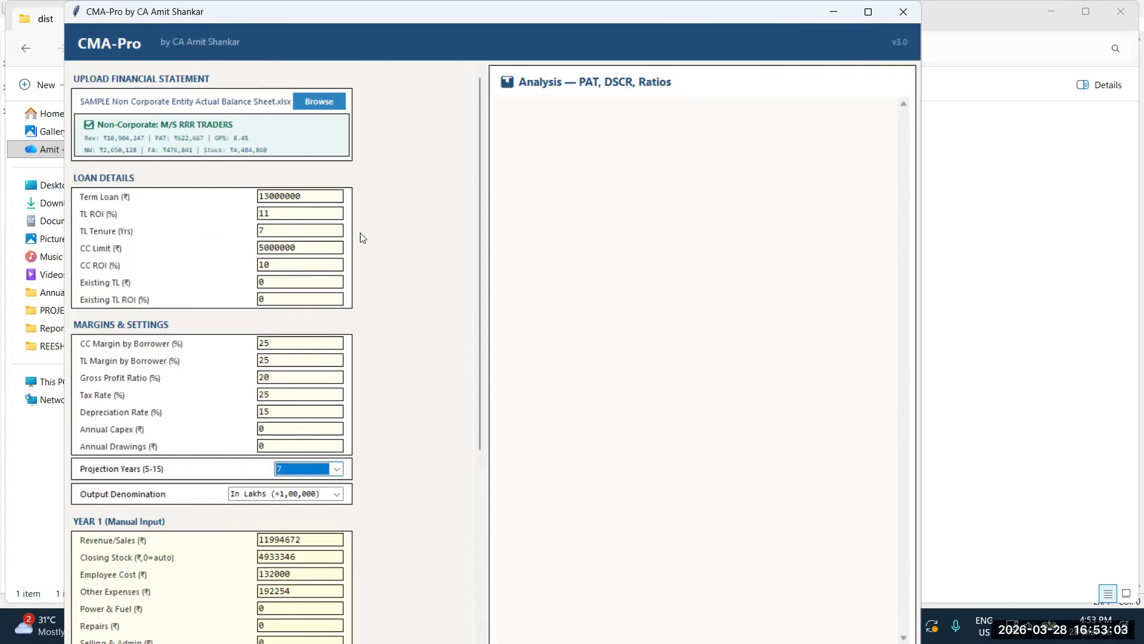
scroll(487, 510, down, 2)
scroll(487, 513, down, 2)
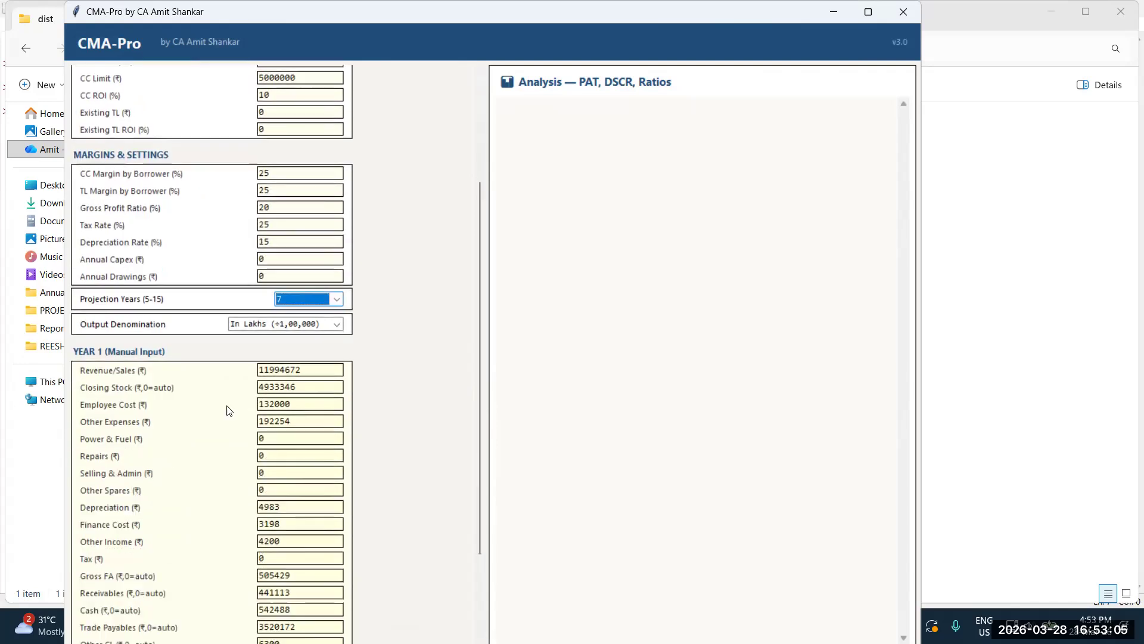
click(337, 325)
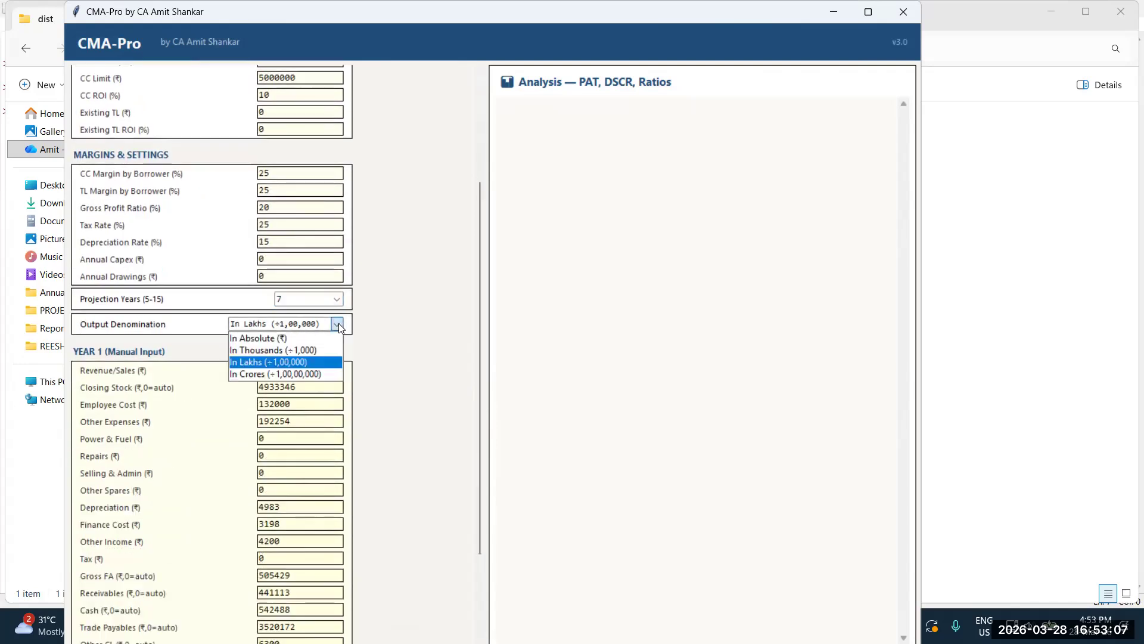
click(314, 359)
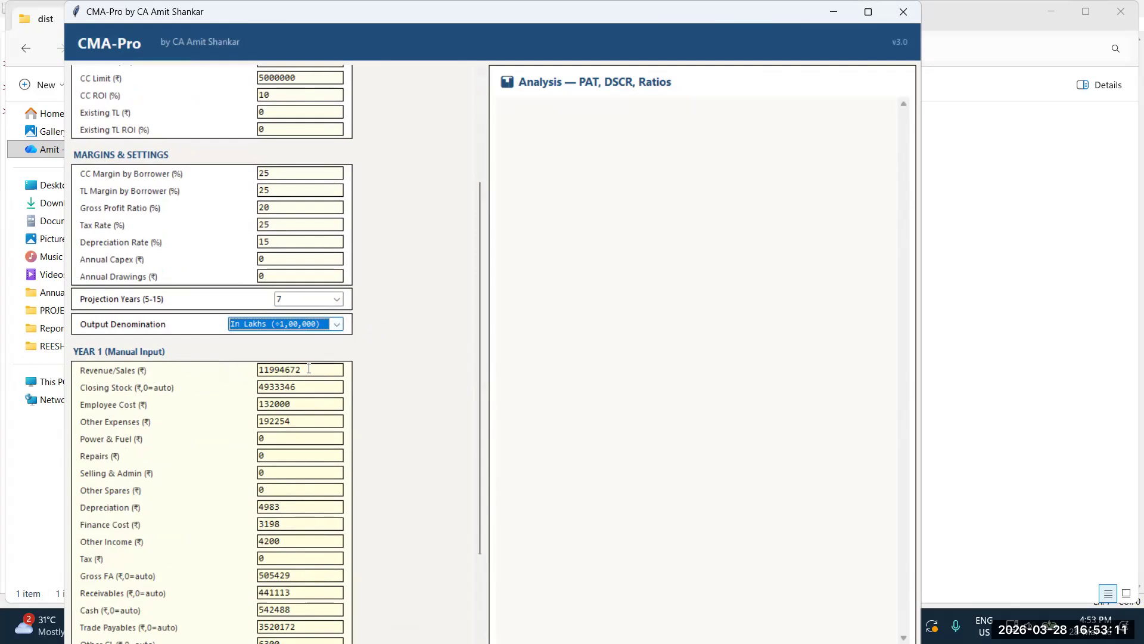
Set the Year 1 revenue/sales to 26994672 and the closing stock to 6733346.
drag(268, 370, 258, 370)
text(26)
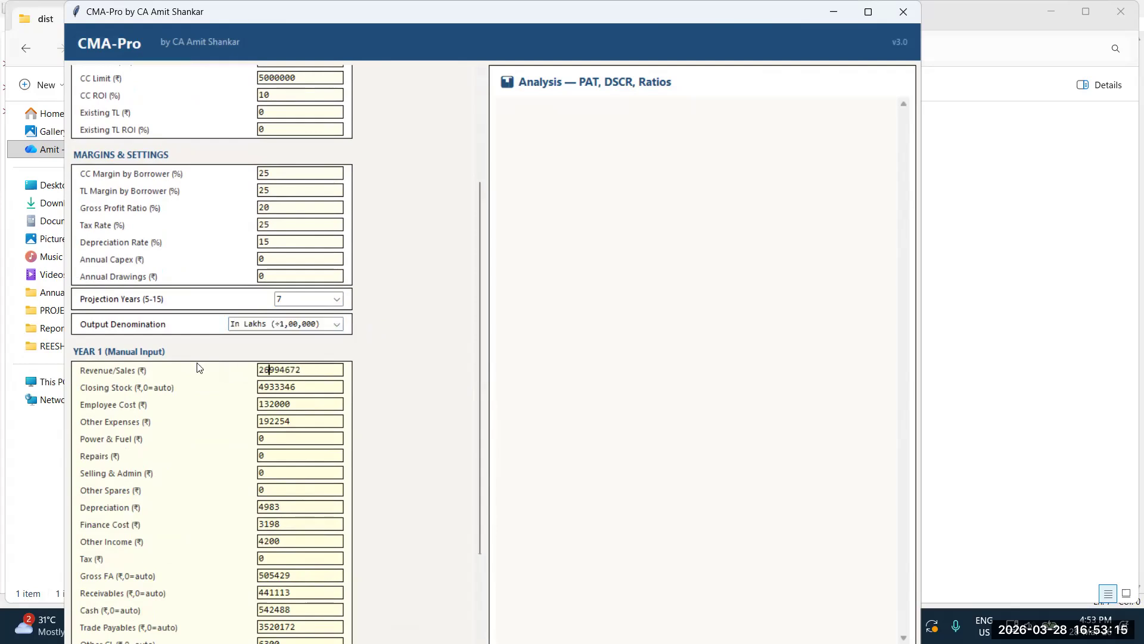
key(Tab)
key(Left)
key(shift+Right)
key(shift+Right)
text(67)
Set the Year 1 employee cost to 832000, power and fuel to 154000, repairs to 50000, and selling and admin to 465000.
key(Tab)
key(Home)
key(shift+Right)
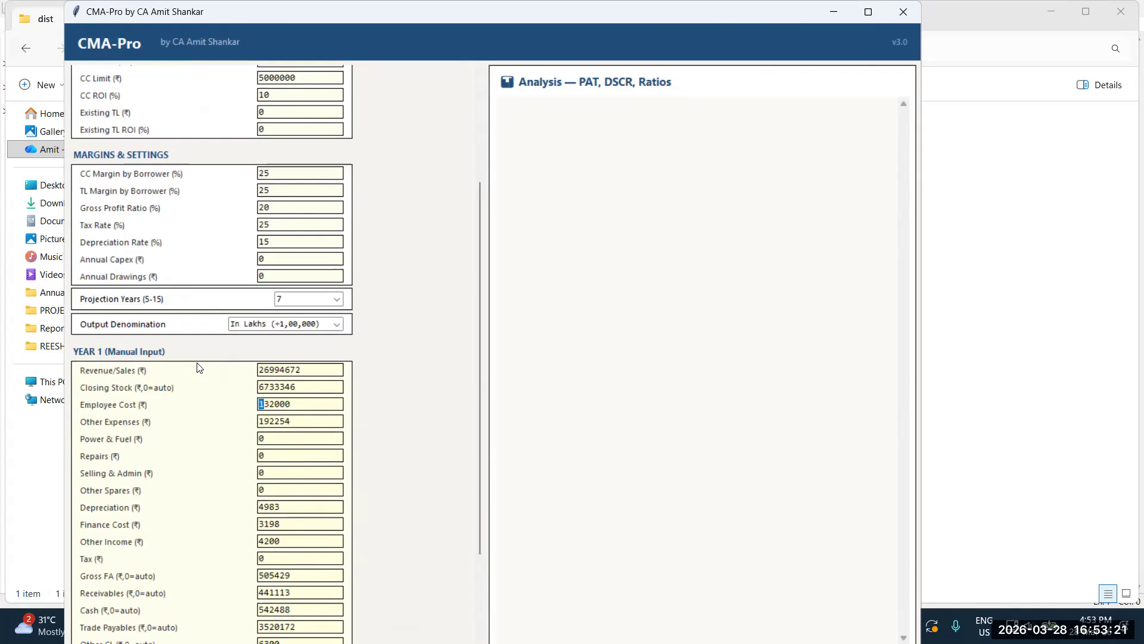
text(8)
key(Tab)
key(Tab)
text(1540000)
key(BackSpace)
key(Tab)
text(50000)
key(Tab)
text(465000)
Set the Year 1 depreciation to 200000, finance cost to 160000 and gross fixed assets to 17505429.
key(Tab)
key(Tab)
text(200000)
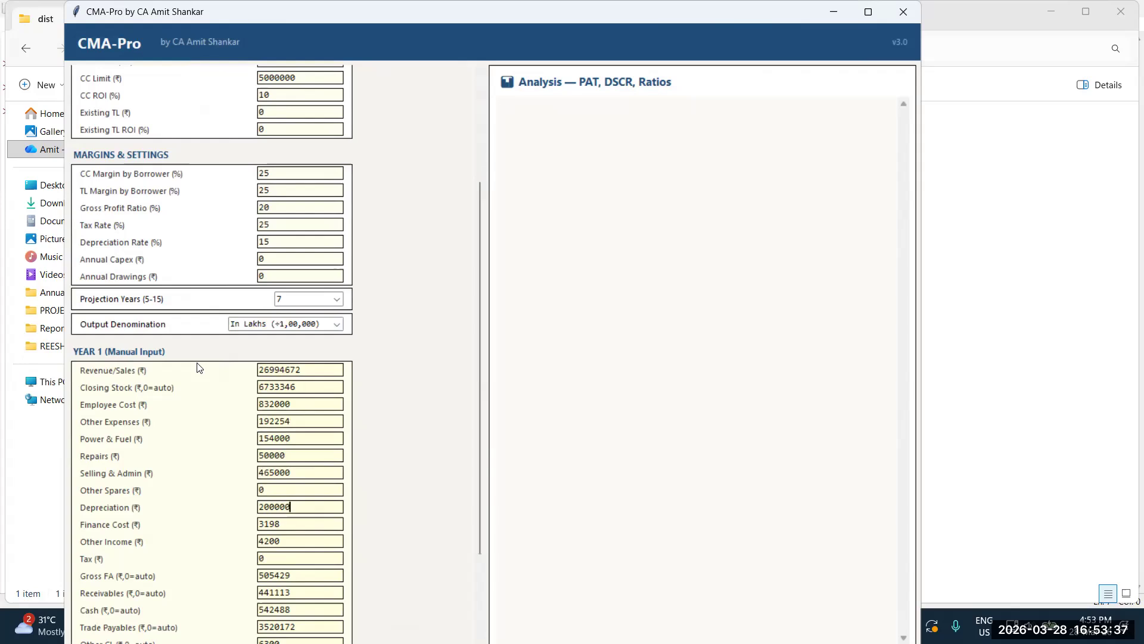
key(Tab)
text(160000)
key(Tab)
key(Tab)
key(Tab)
key(Home)
text(17)
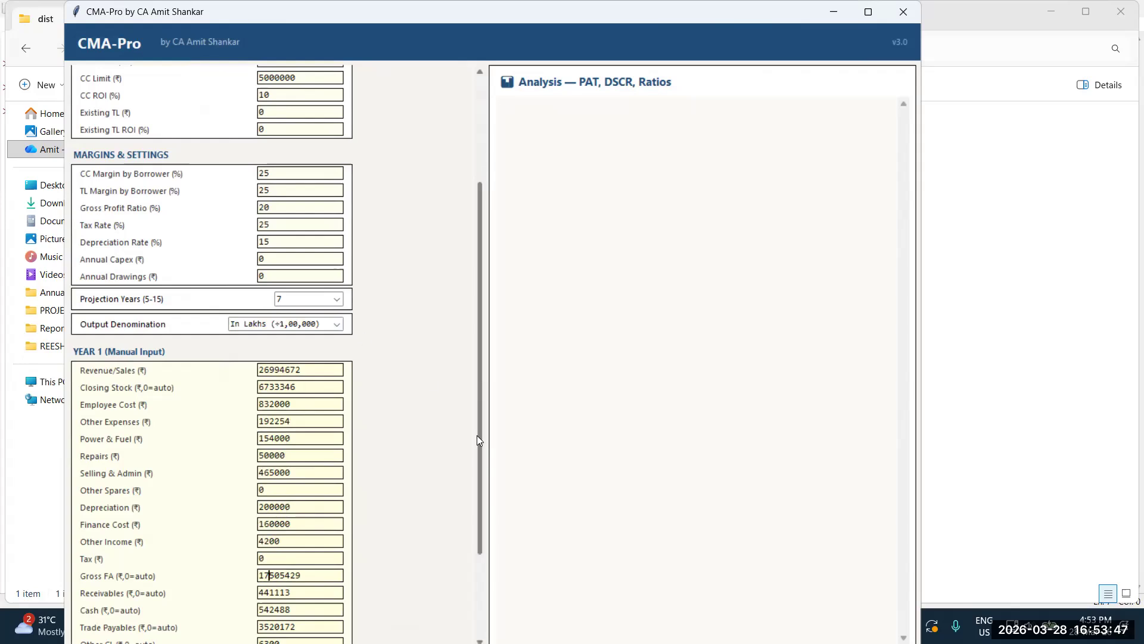
Set the Year 1 cash to 142488 and the trade payables to 352017.
drag(476, 435, 502, 560)
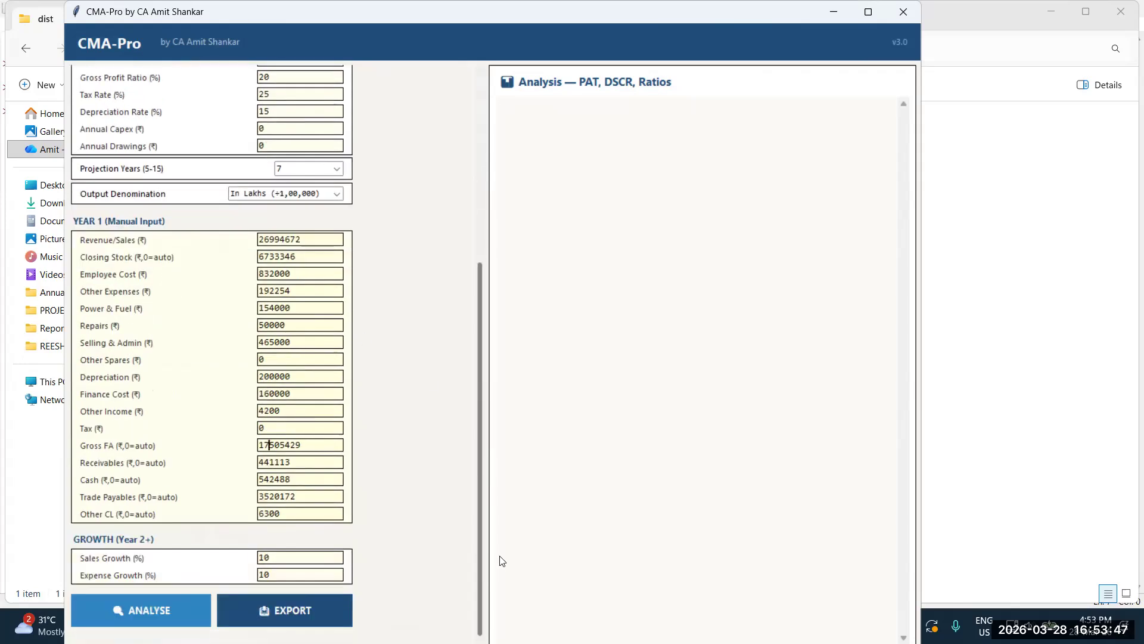
click(296, 479)
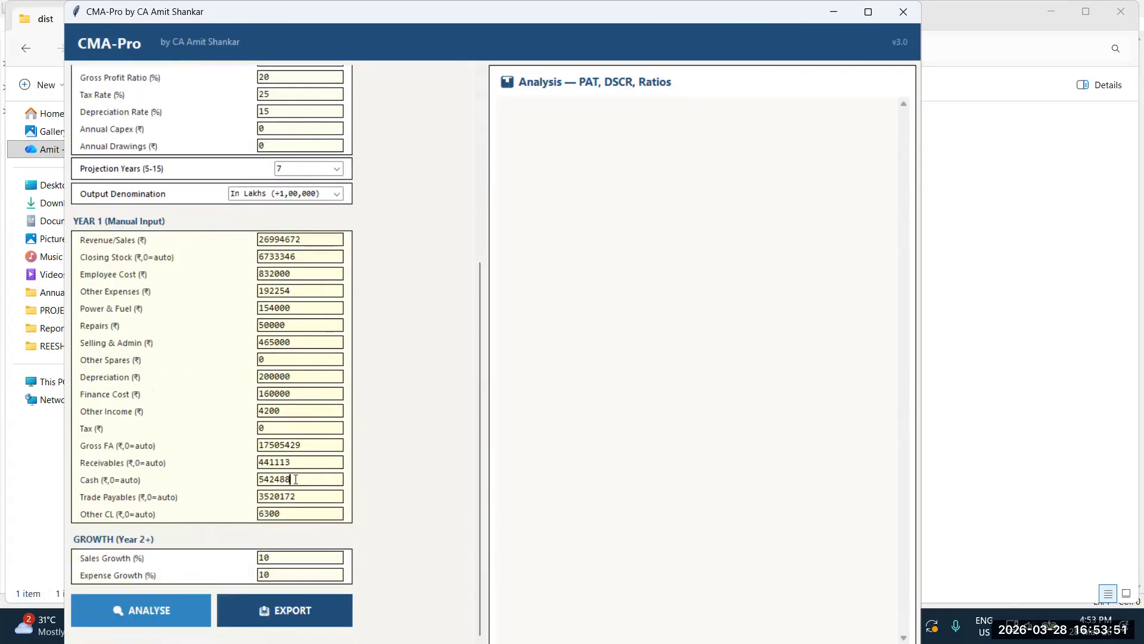
key(shift+Right)
text(1)
key(Tab)
key(End)
key(BackSpace)
Set the sales growth to 12% and the expense growth to 7% for Year 2 onward, and run the analysis.
double_click(284, 557)
key(BackSpace)
text(12)
key(Tab)
key(BackSpace)
click(175, 617)
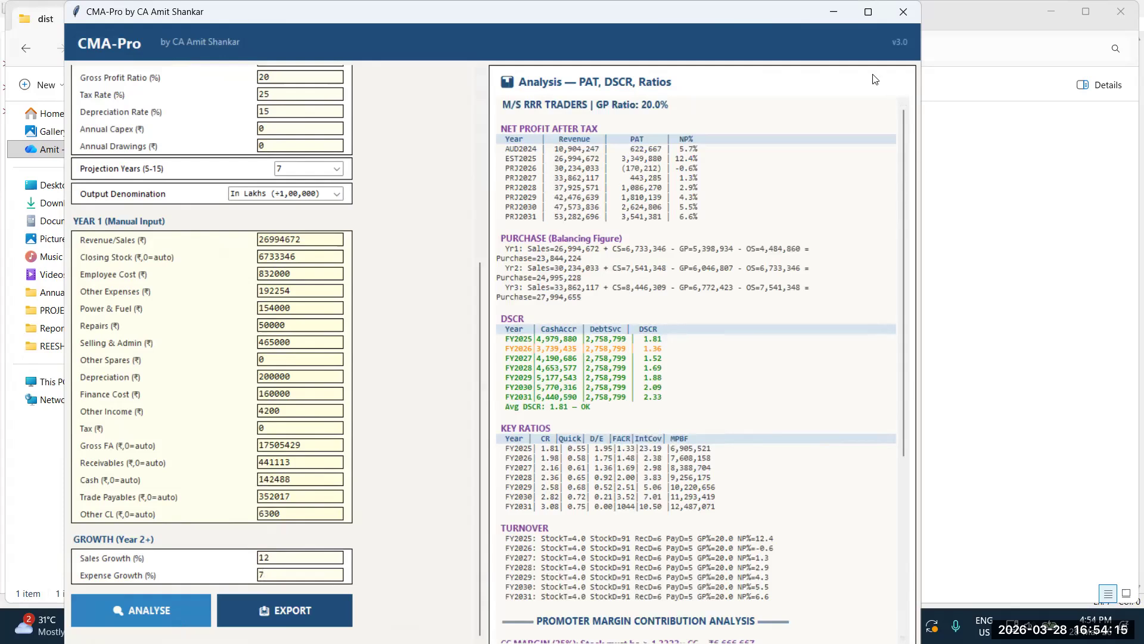
Maximize the form and examine the FY2025 TL margin and FY2026 DSCR rows of the analysis.
double_click(159, 12)
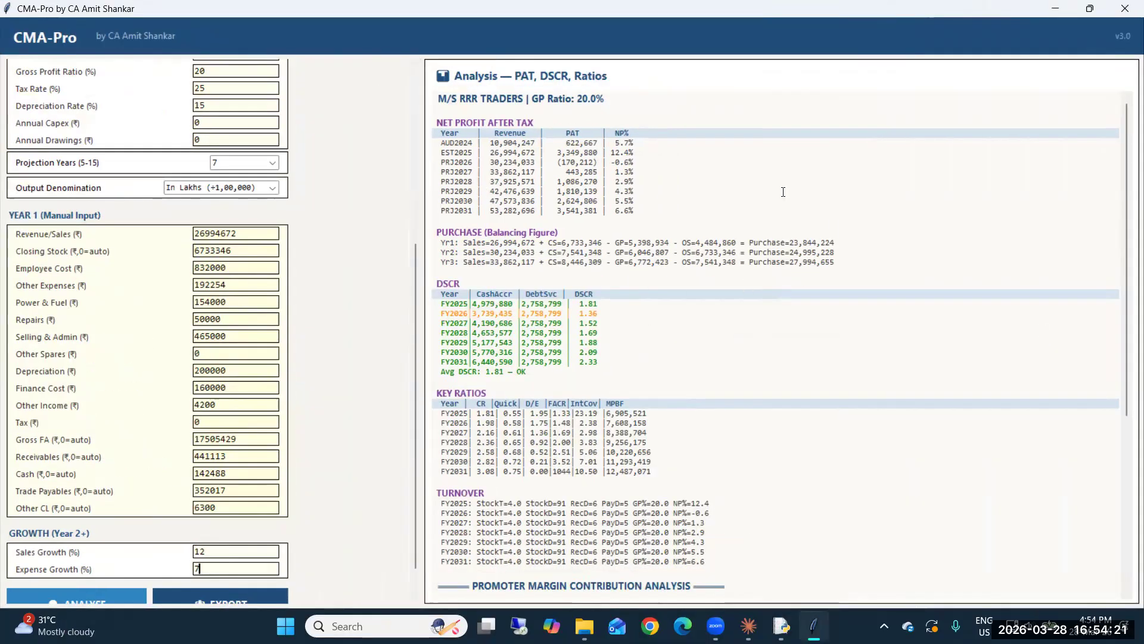
drag(1127, 263, 1127, 459)
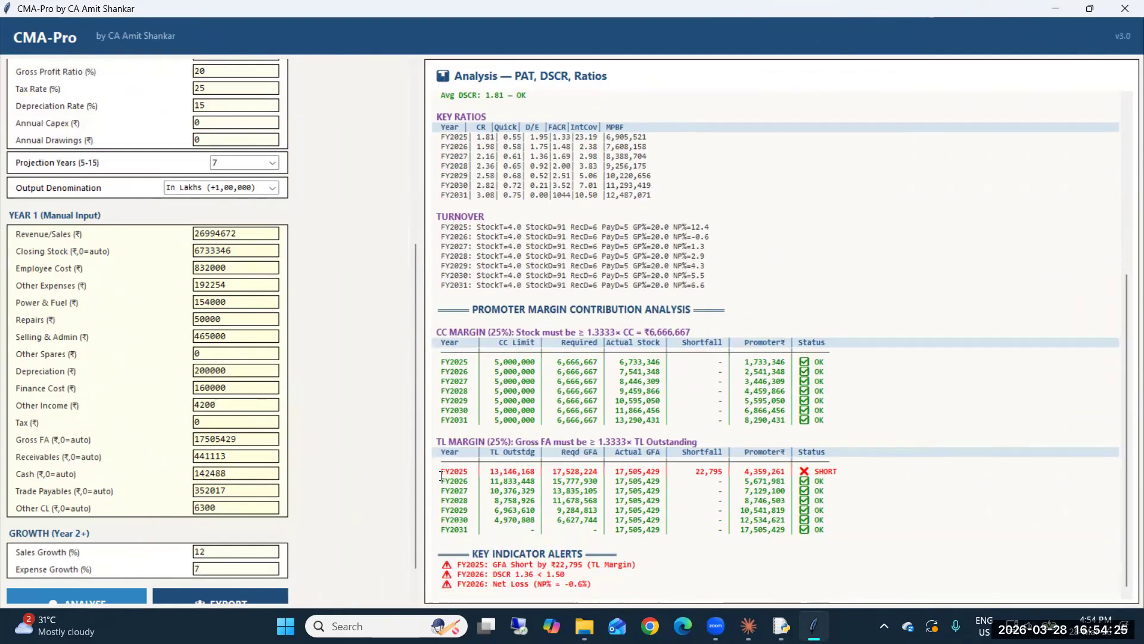
drag(440, 474, 854, 474)
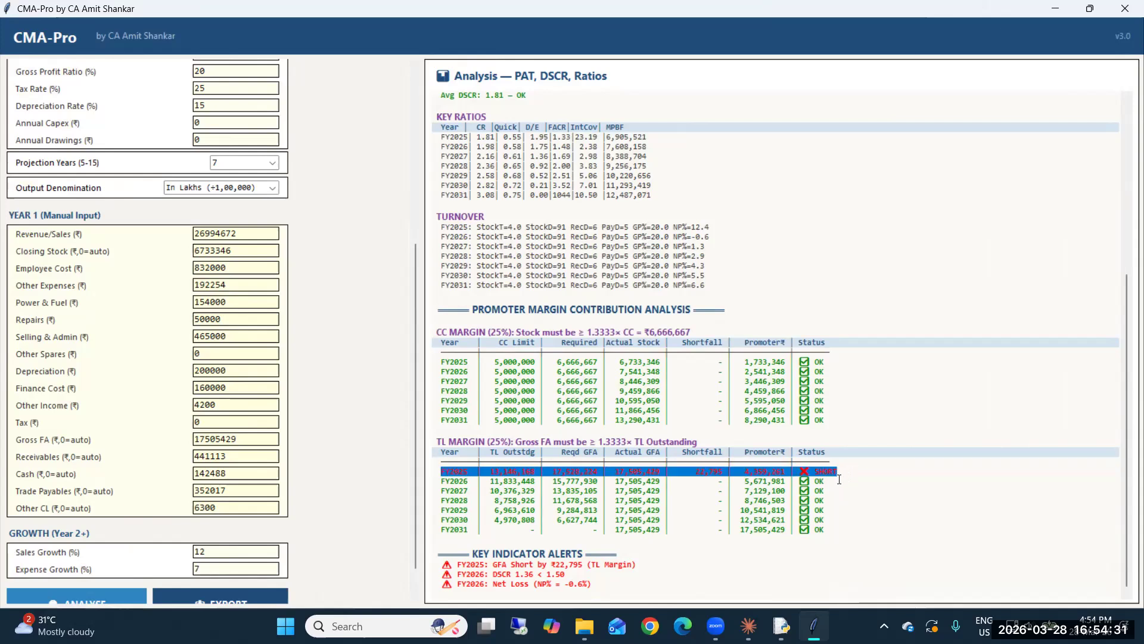
scroll(1119, 381, up, 5)
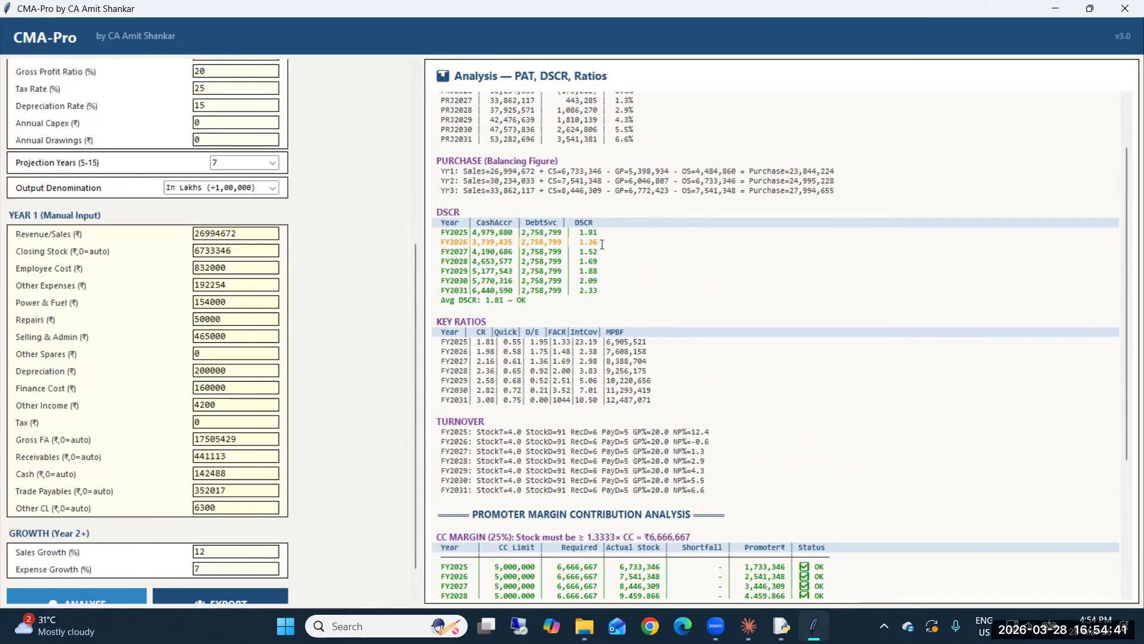
drag(602, 244, 438, 242)
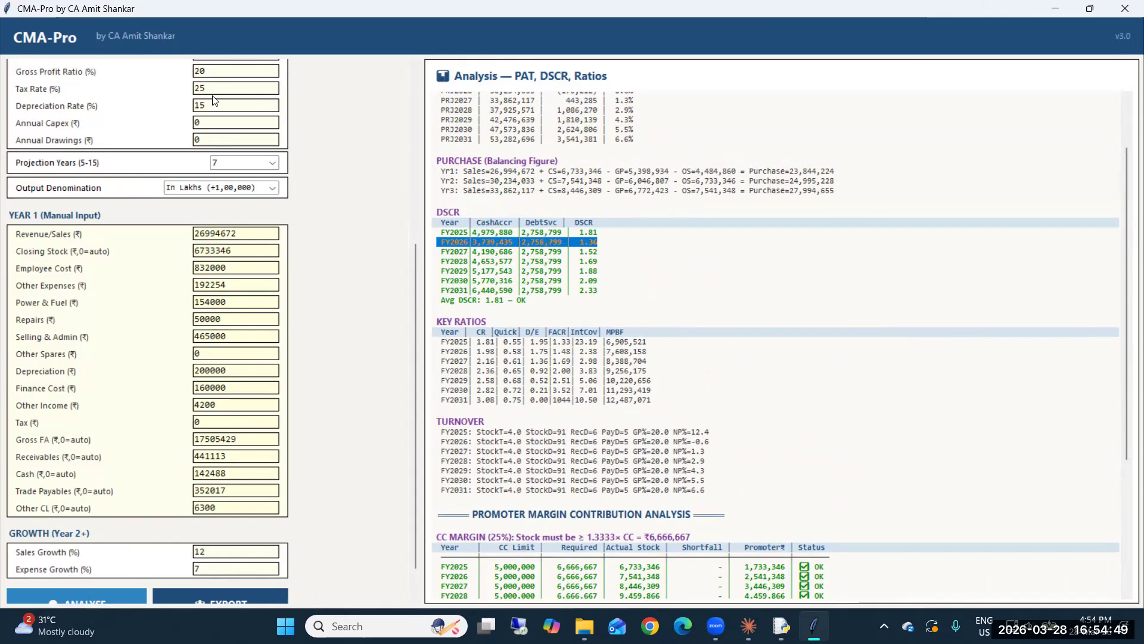
Set the gross profit ratio to 18%, rerun the analysis and check its DSCR figures and key indicator alerts.
drag(210, 75, 122, 79)
text(18)
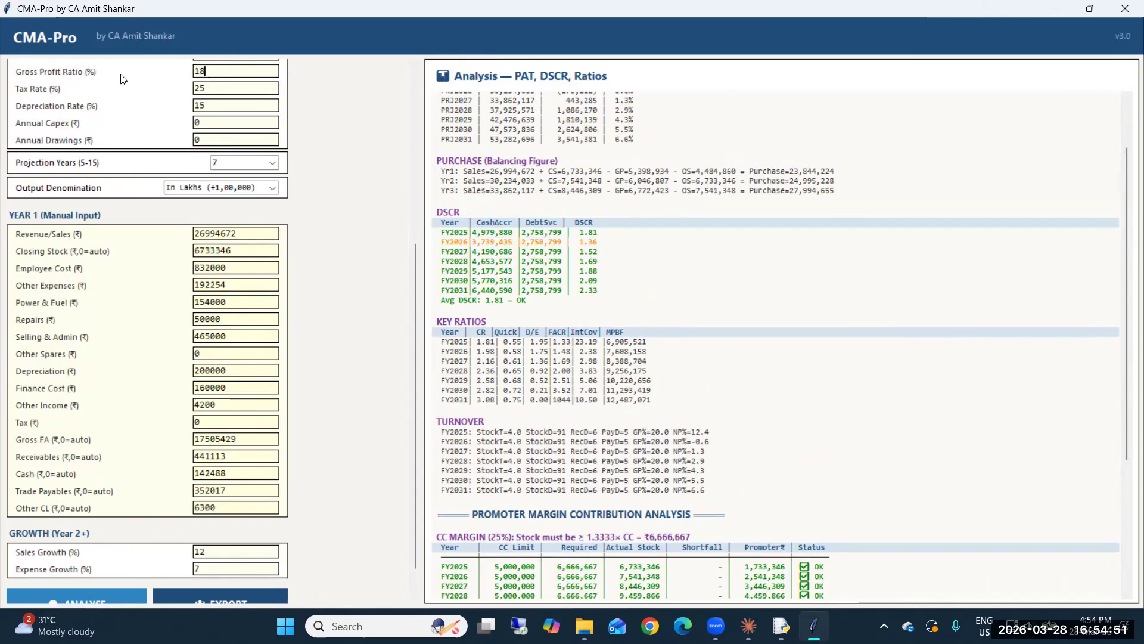
click(81, 594)
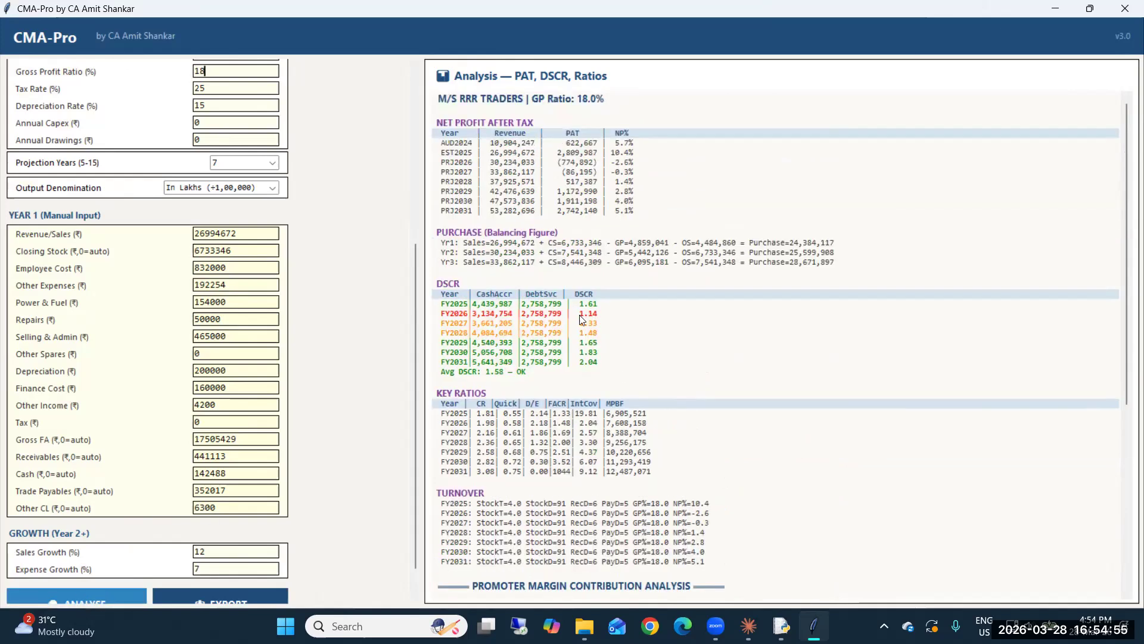
drag(1127, 255, 1127, 490)
drag(470, 522, 637, 400)
Set the gross profit ratio to 23%, rerun the analysis and check the key indicator alerts.
drag(209, 71, 105, 74)
text(23)
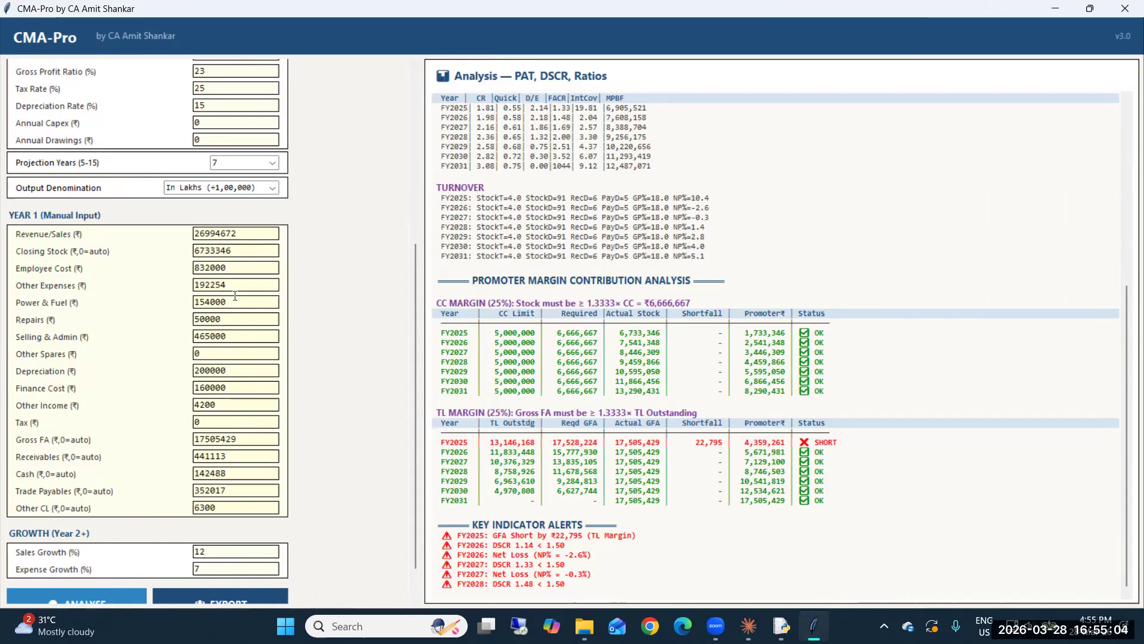
click(104, 598)
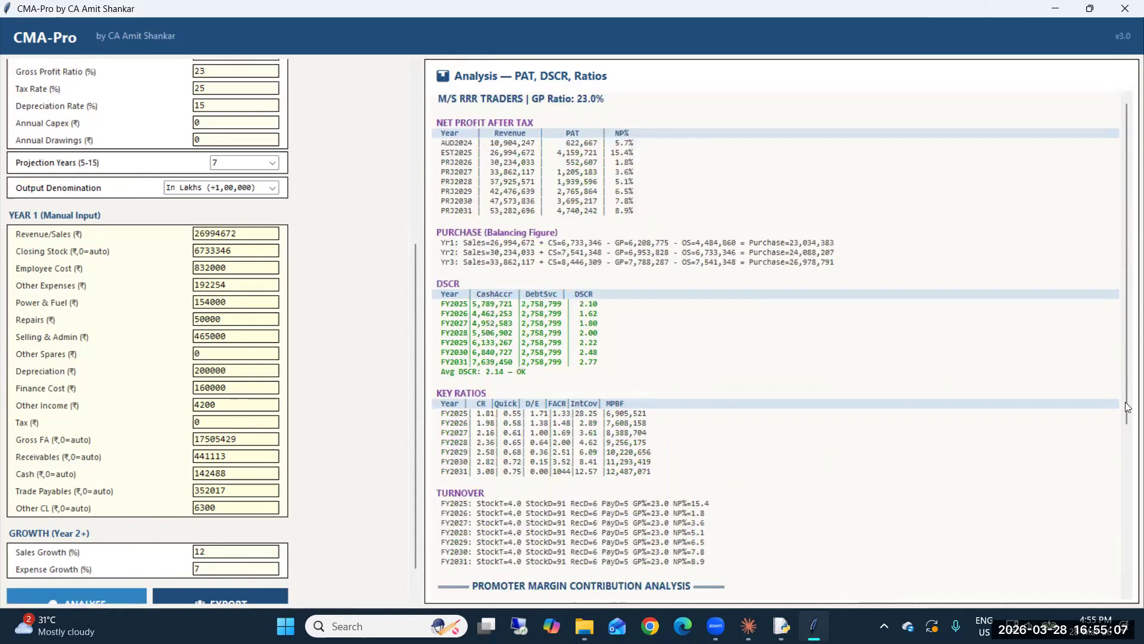
click(1128, 563)
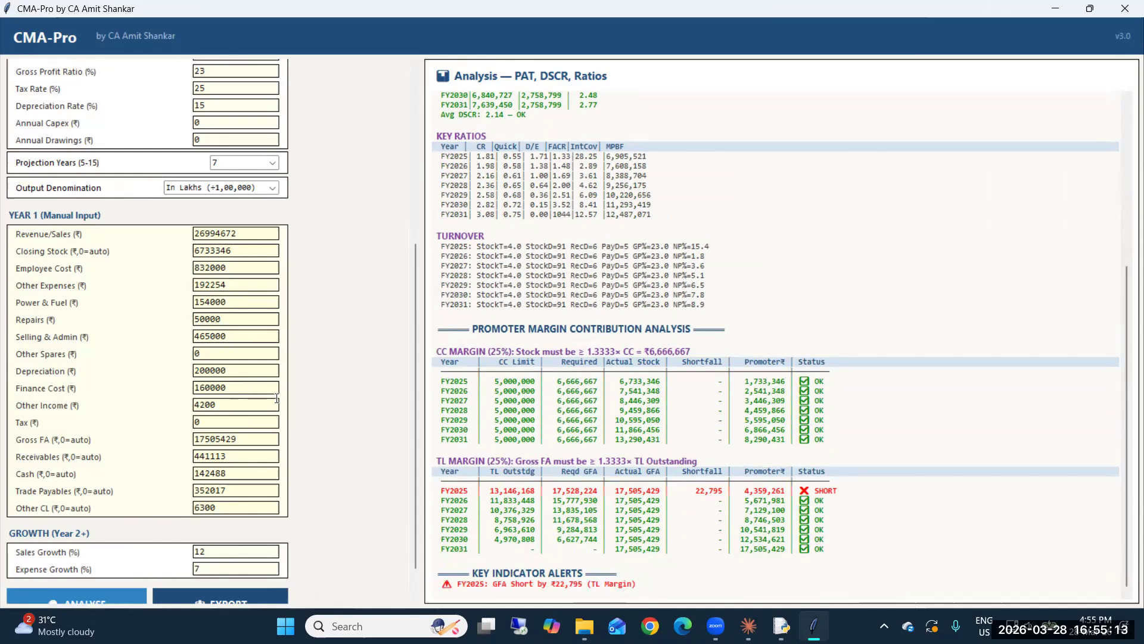
Set the Year 1 gross fixed assets to 17605429, rerun the analysis and check the key indicator alerts.
drag(211, 439, 206, 440)
text(6)
click(105, 597)
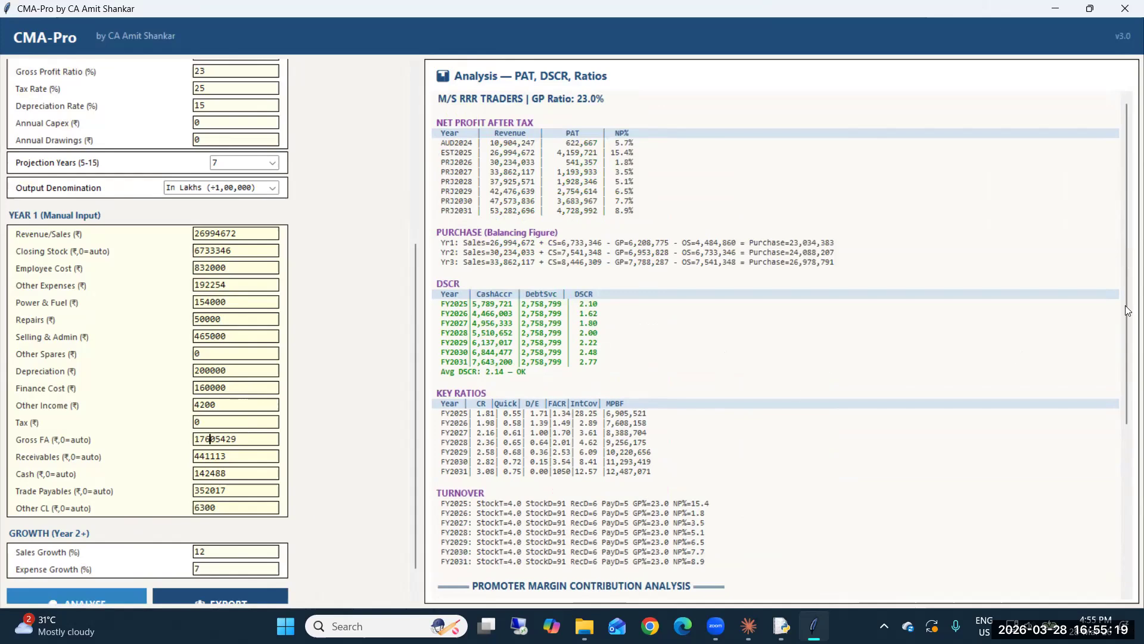
drag(1125, 305, 1125, 503)
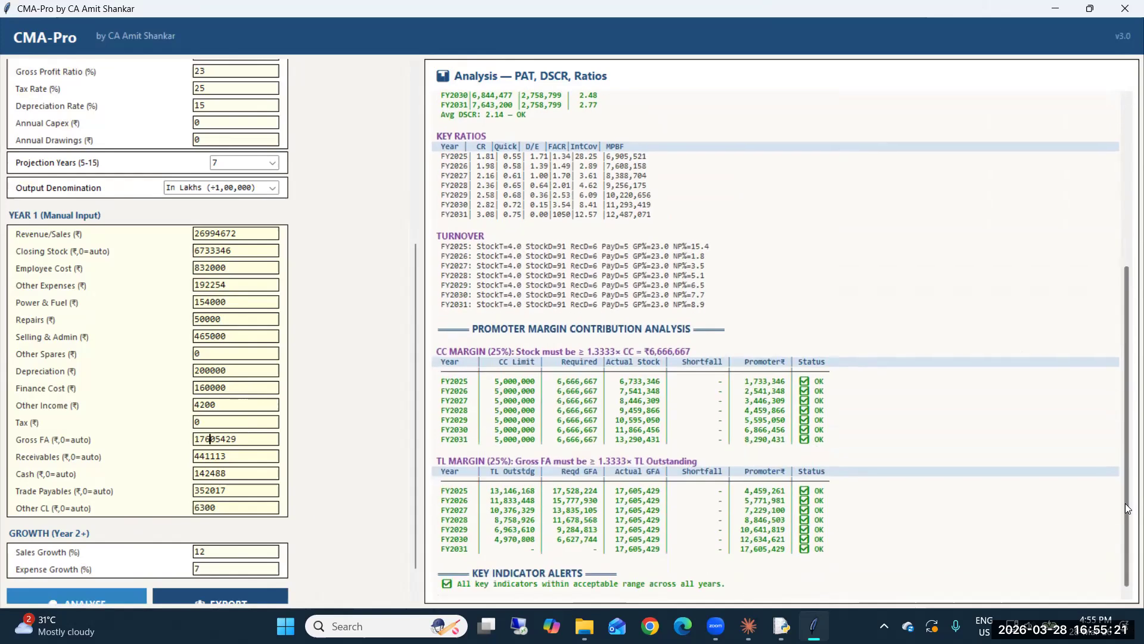
drag(474, 575, 783, 594)
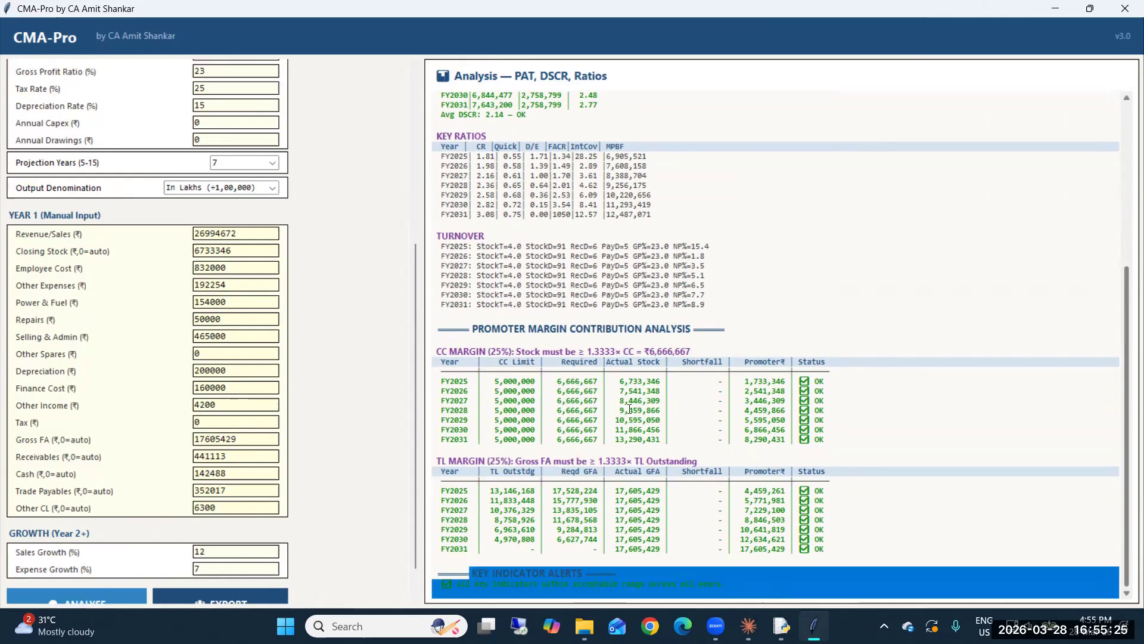
Export the projections as an Excel file to the PROJECT folder under the suggested name, and open the saved workbook in Excel.
click(241, 598)
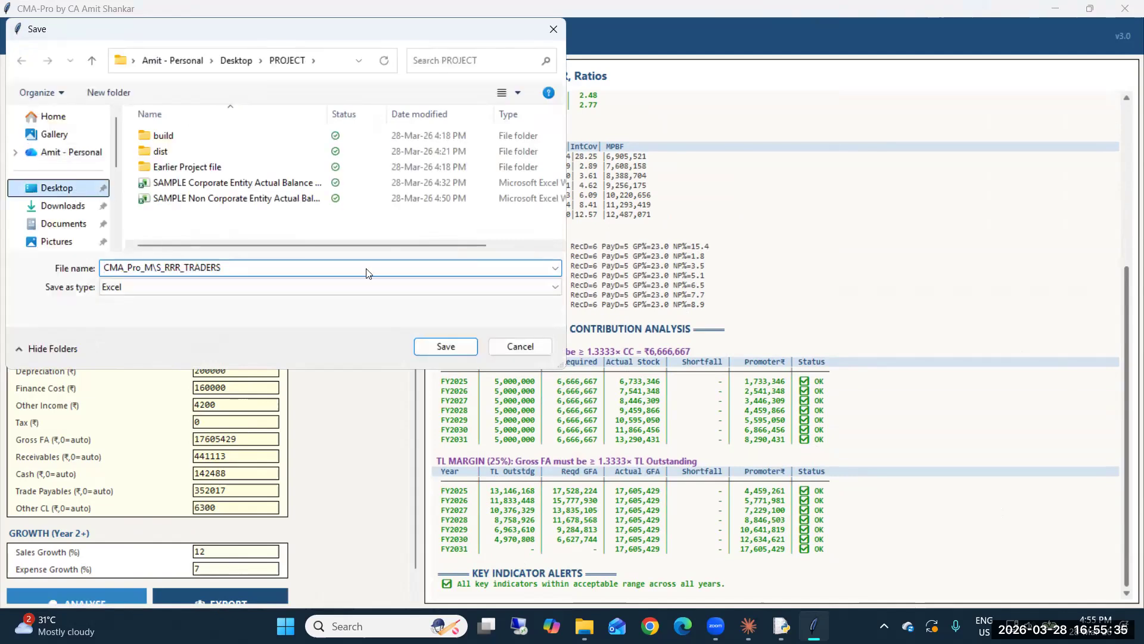
click(445, 347)
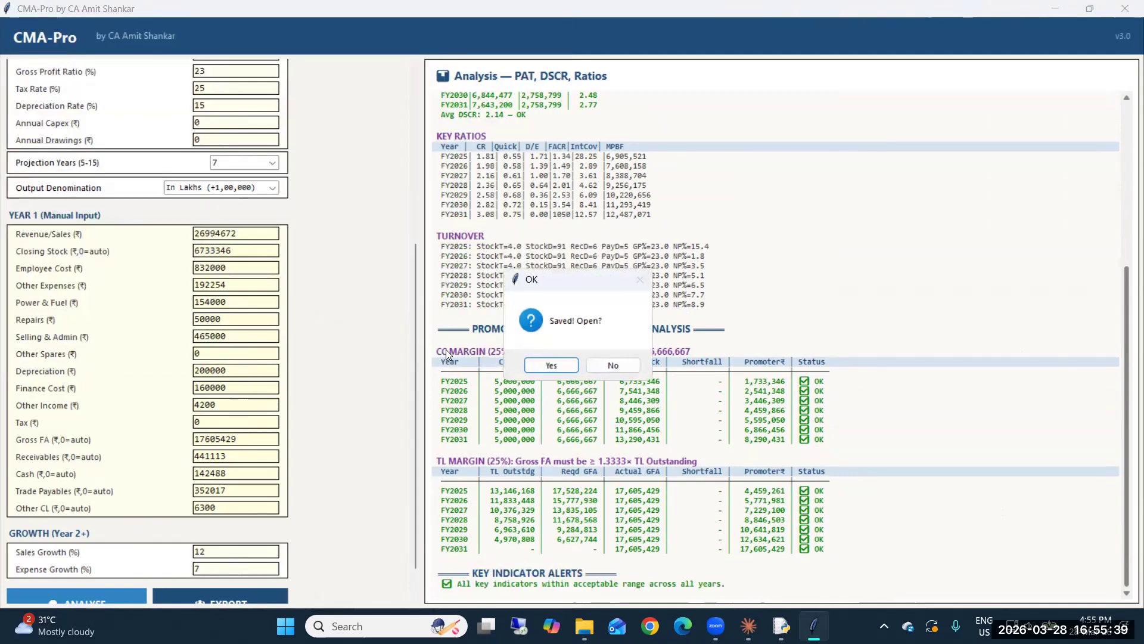
click(540, 366)
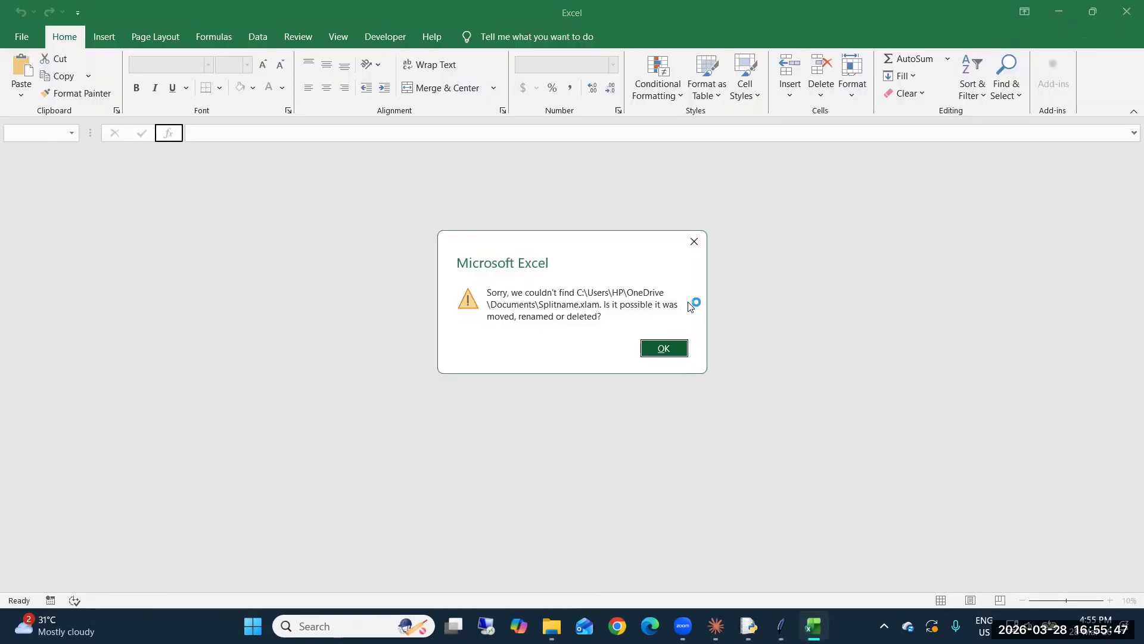
click(662, 347)
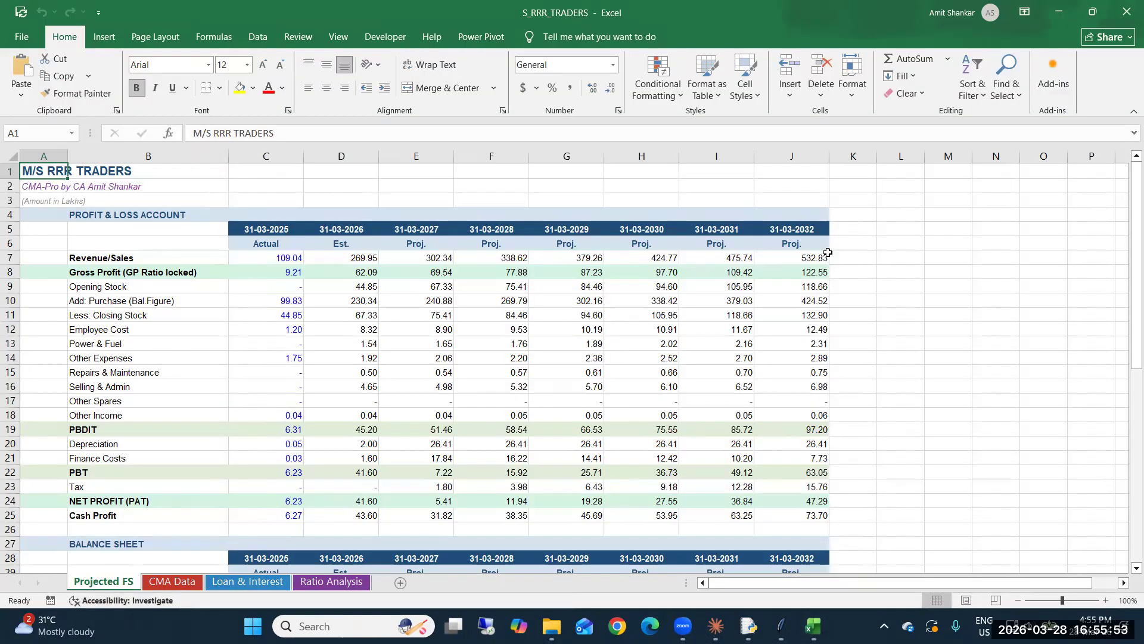
Review the profit and loss account and balance sheet on the Projected FS sheet, examining the Investments(Bal.) row across all years.
drag(1126, 304, 1123, 215)
drag(1126, 285, 1126, 482)
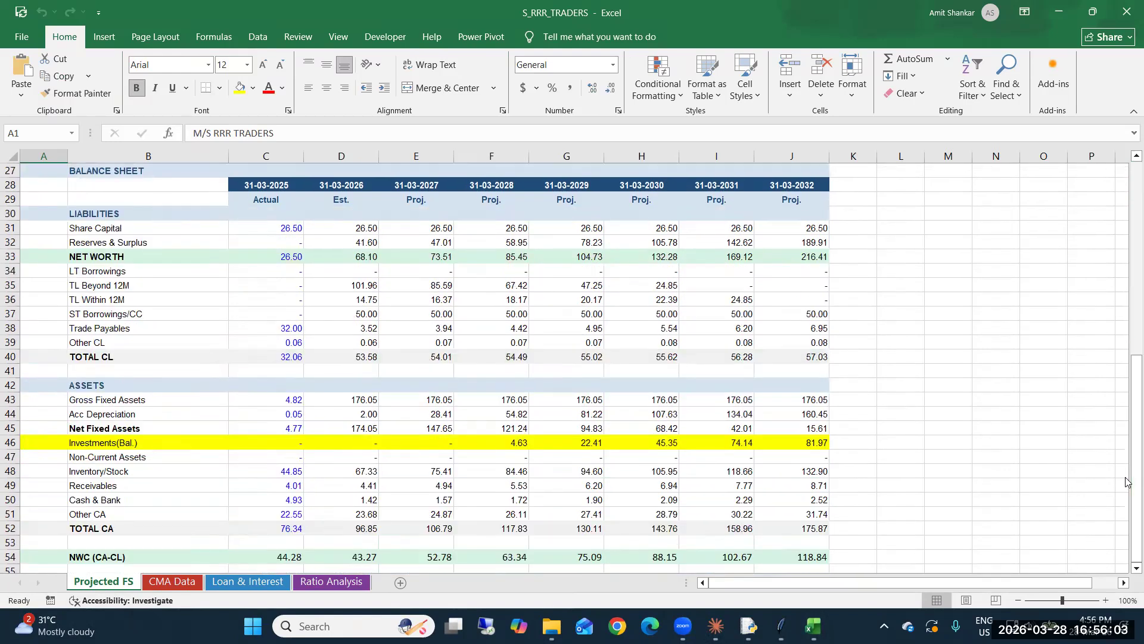
click(13, 441)
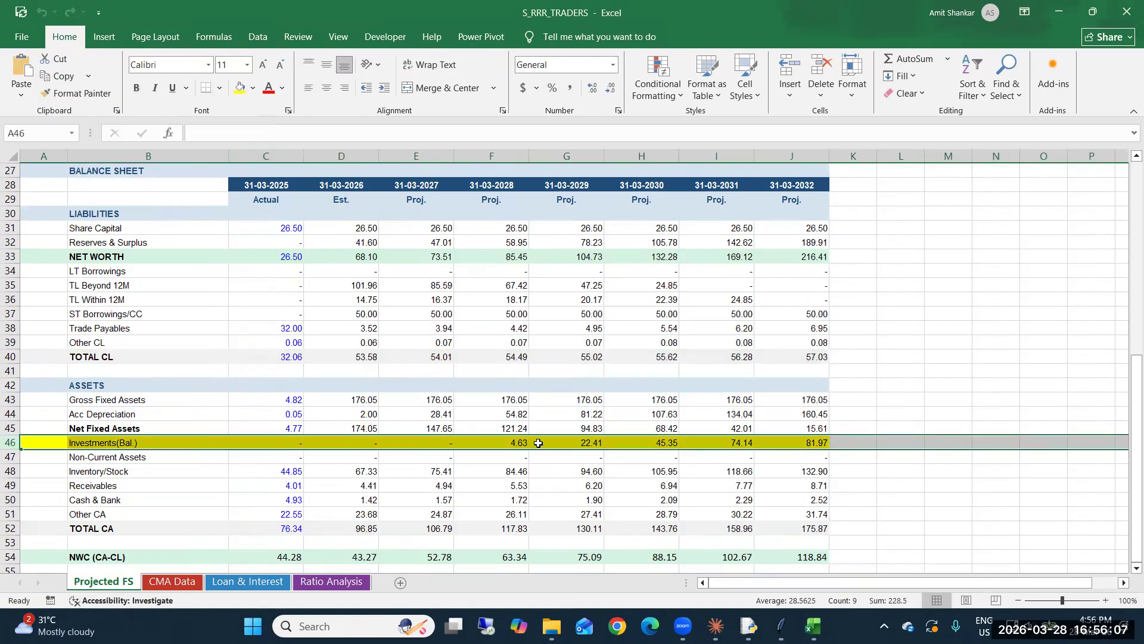
click(569, 442)
click(792, 443)
drag(594, 438, 259, 441)
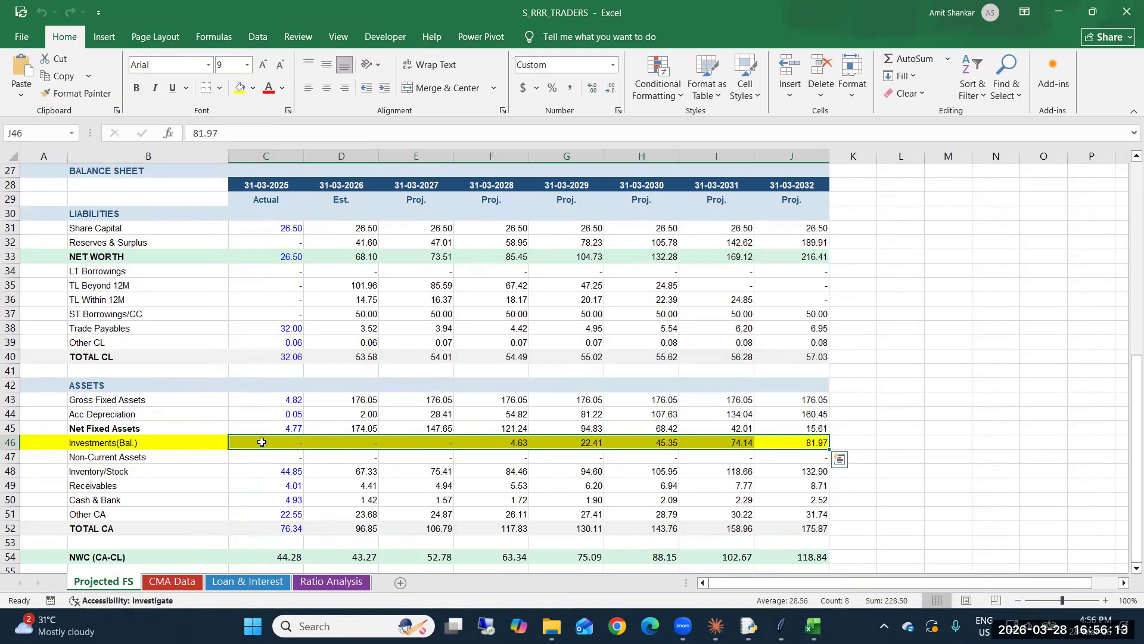
drag(139, 444, 787, 438)
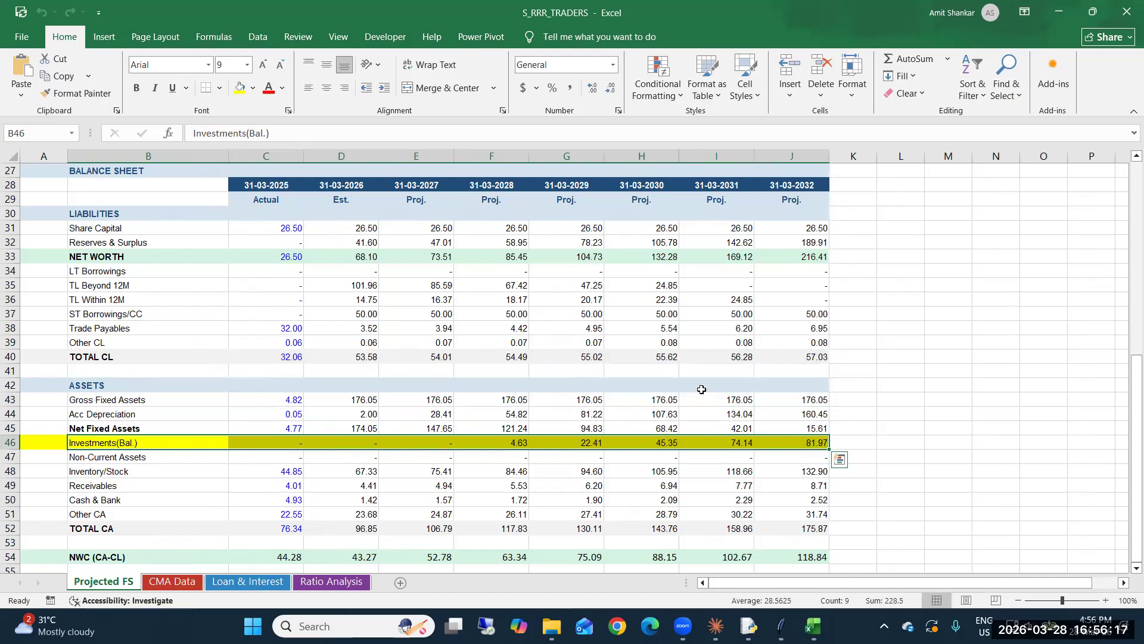
click(717, 410)
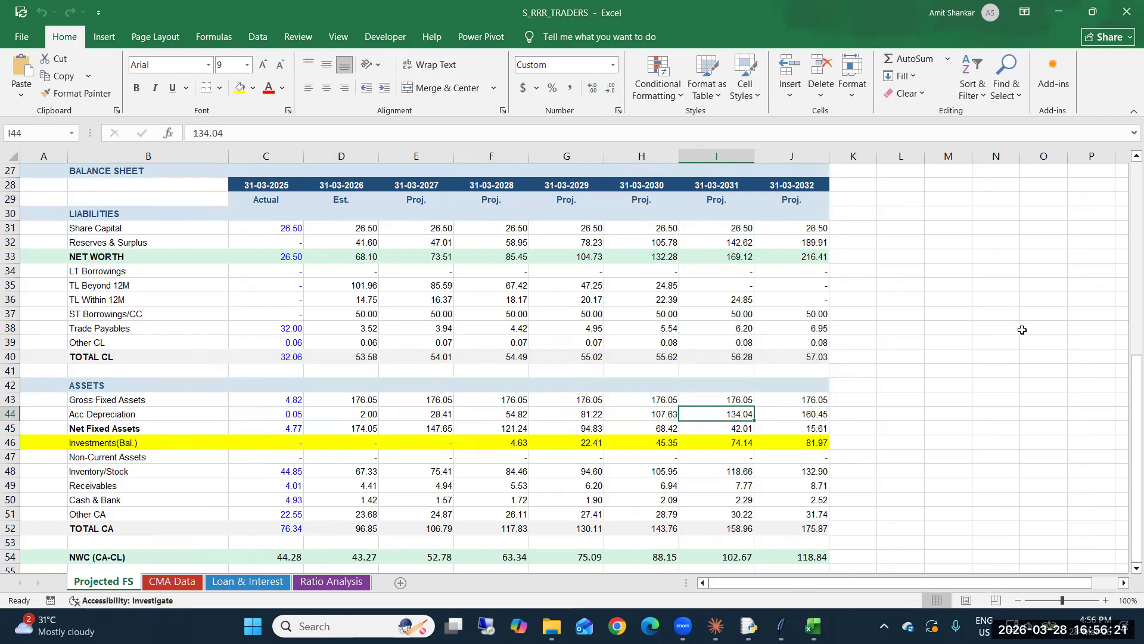
Review the full CMA Data sheet, and open the Loan & Interest sheet to view the term loan repayment schedule.
mouse_move(1128, 376)
mouse_down()
mouse_move(1125, 194)
mouse_move(1127, 381)
mouse_up()
click(172, 582)
drag(1128, 190, 1126, 485)
drag(1126, 490, 1126, 499)
click(262, 583)
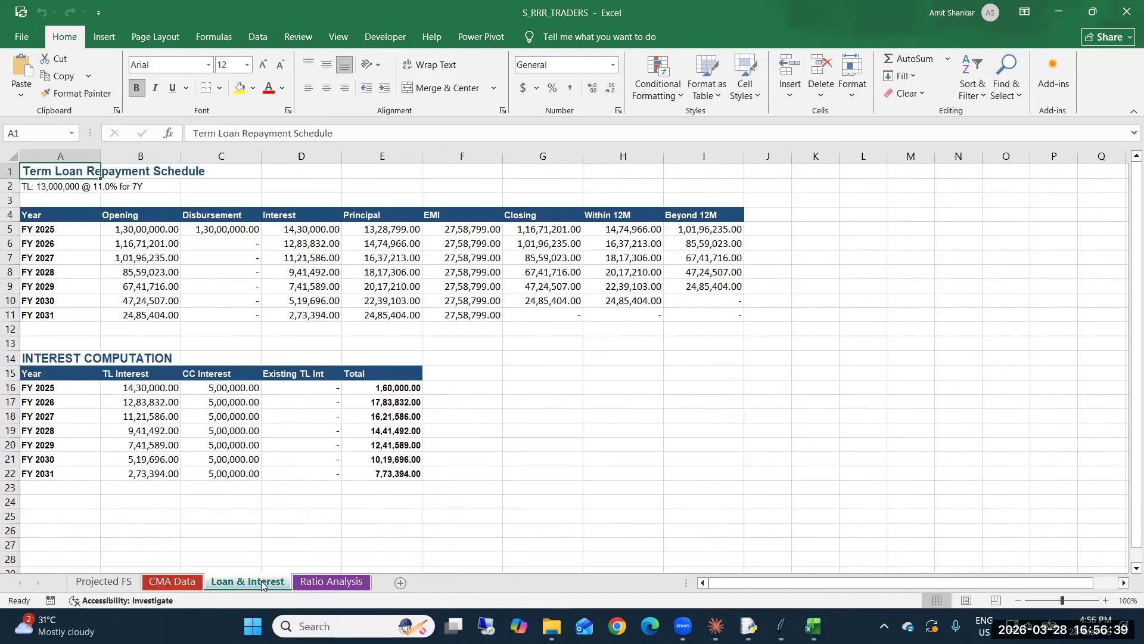
View the Ratio Analysis sheet, and close the workbook to return to CMA-Pro.
click(329, 583)
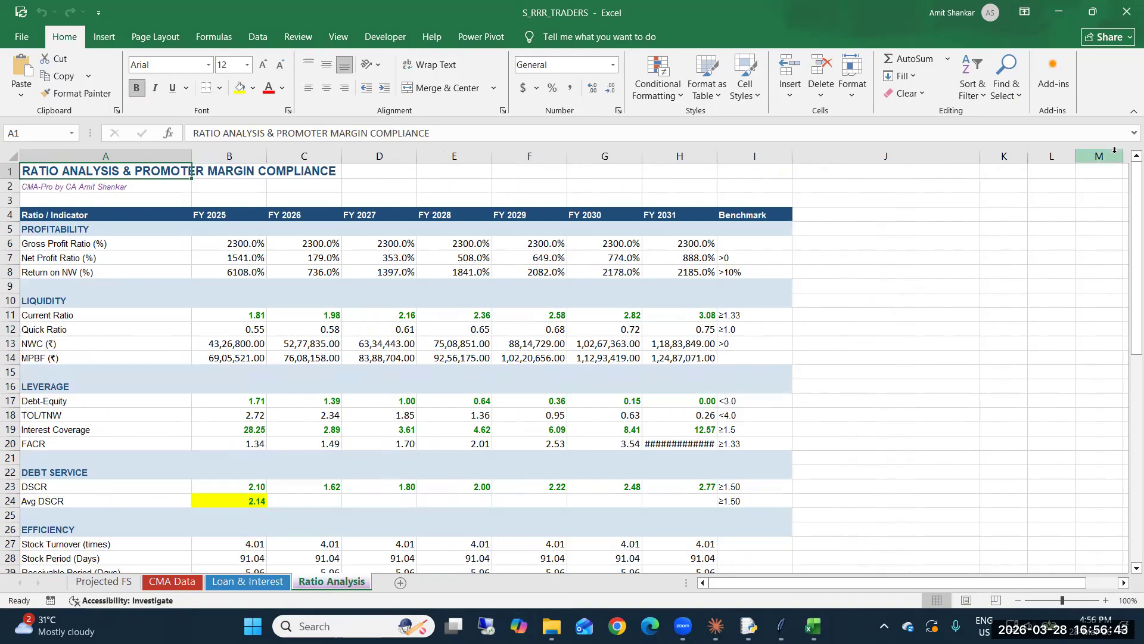
click(1126, 20)
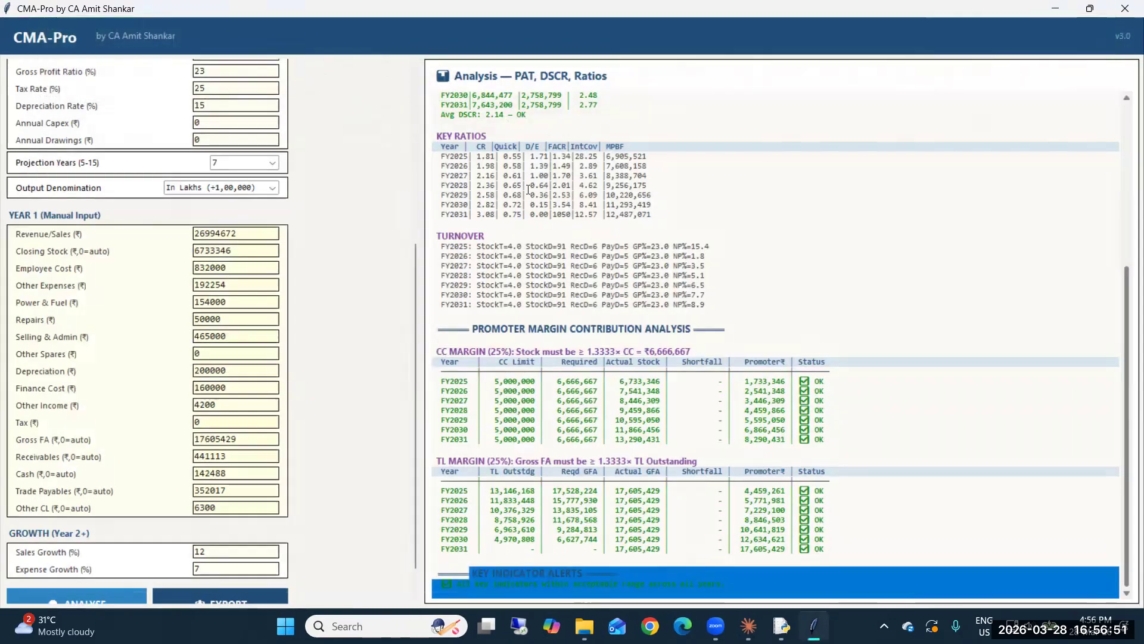
Load the SAMPLE Corporate Entity Actual Balance Sheet workbook from the PROJECT folder as the financial statement.
drag(416, 273, 410, 118)
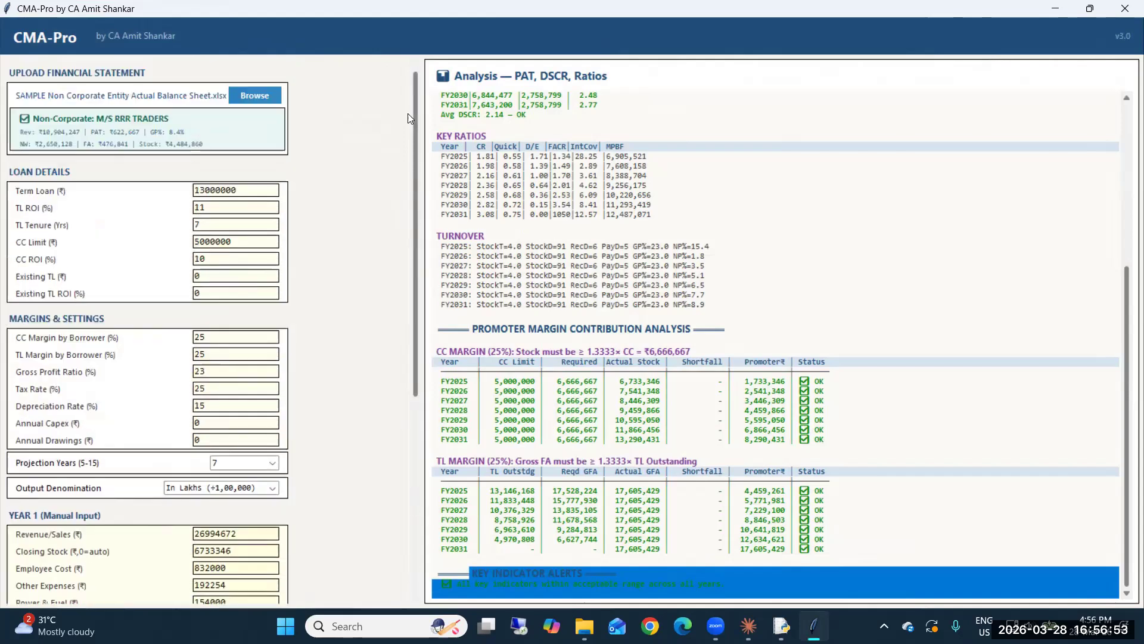
click(261, 95)
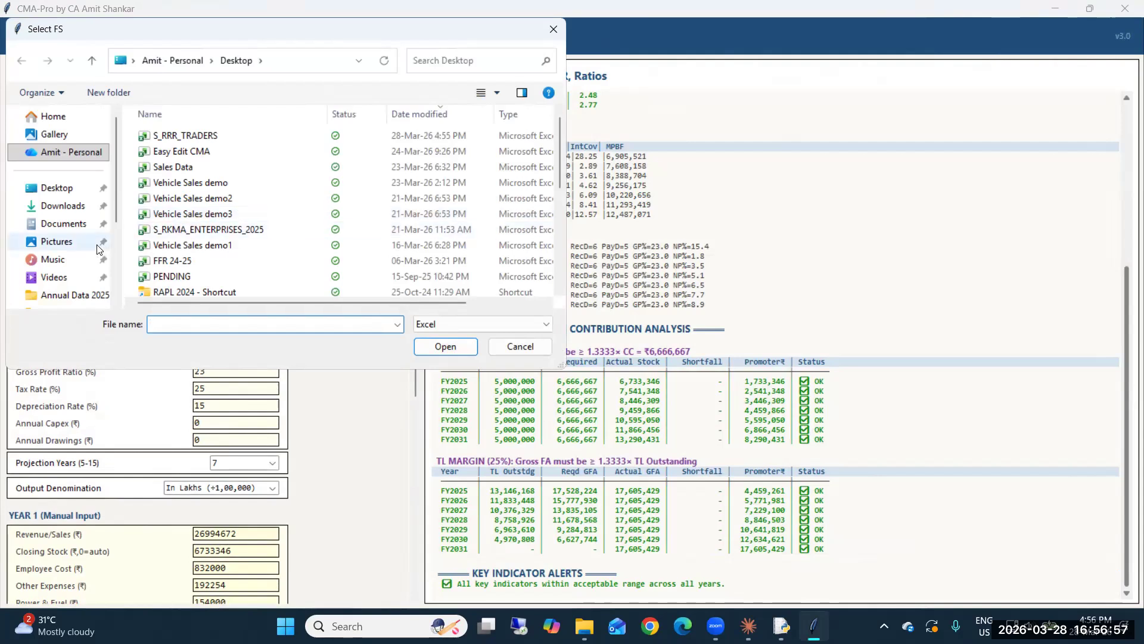
key(ctrl+v)
key(Return)
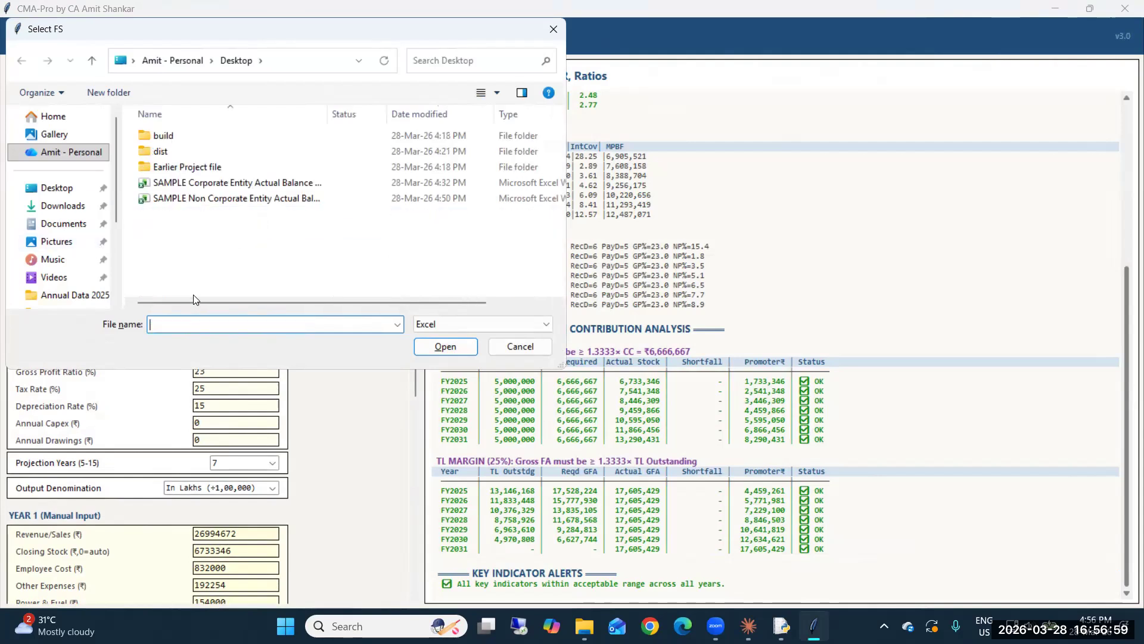
click(232, 182)
click(451, 350)
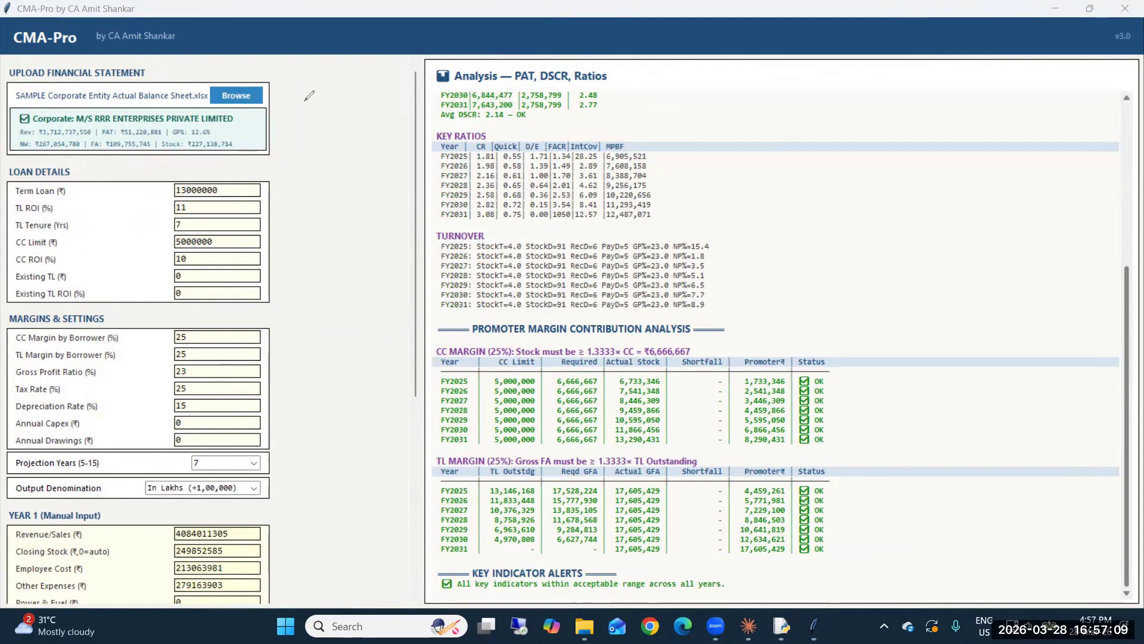
mouse_move(256, 116)
mouse_down()
mouse_move(66, 110)
mouse_move(36, 131)
mouse_move(269, 111)
mouse_up()
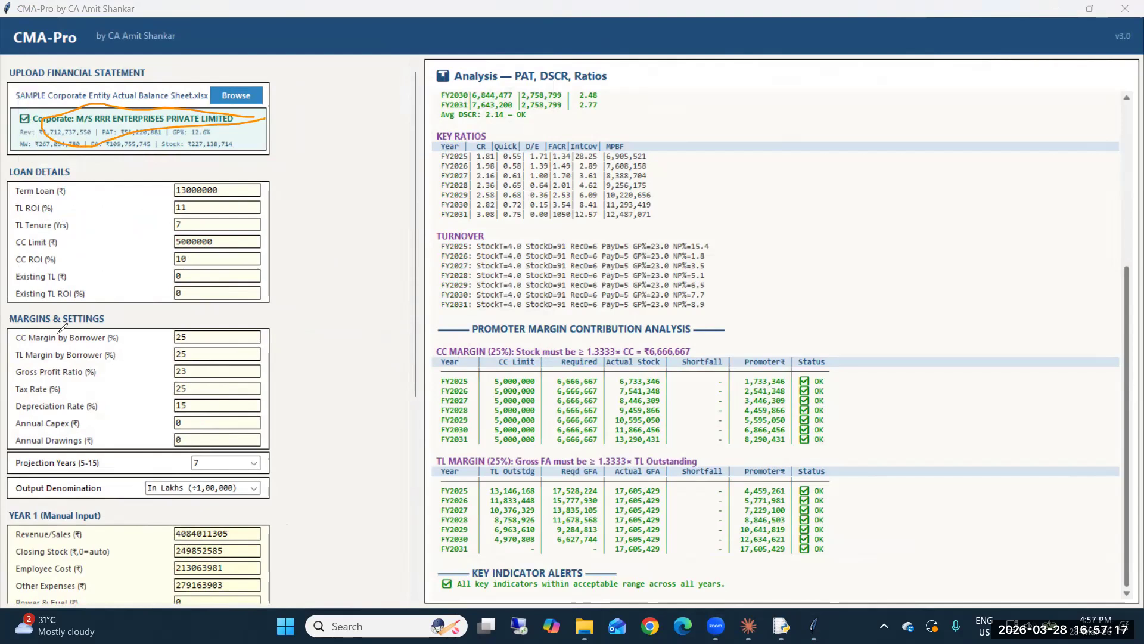
click(97, 401)
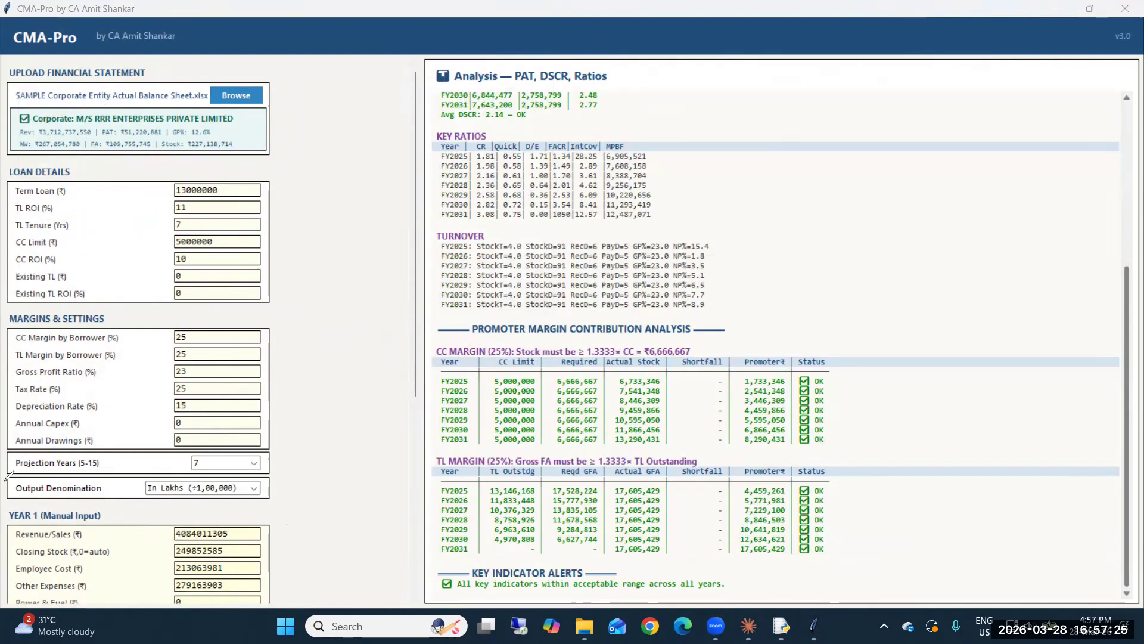
Run the analysis for the corporate entity and review its ratios, promoter margins and key indicator alerts.
scroll(417, 227, down, 5)
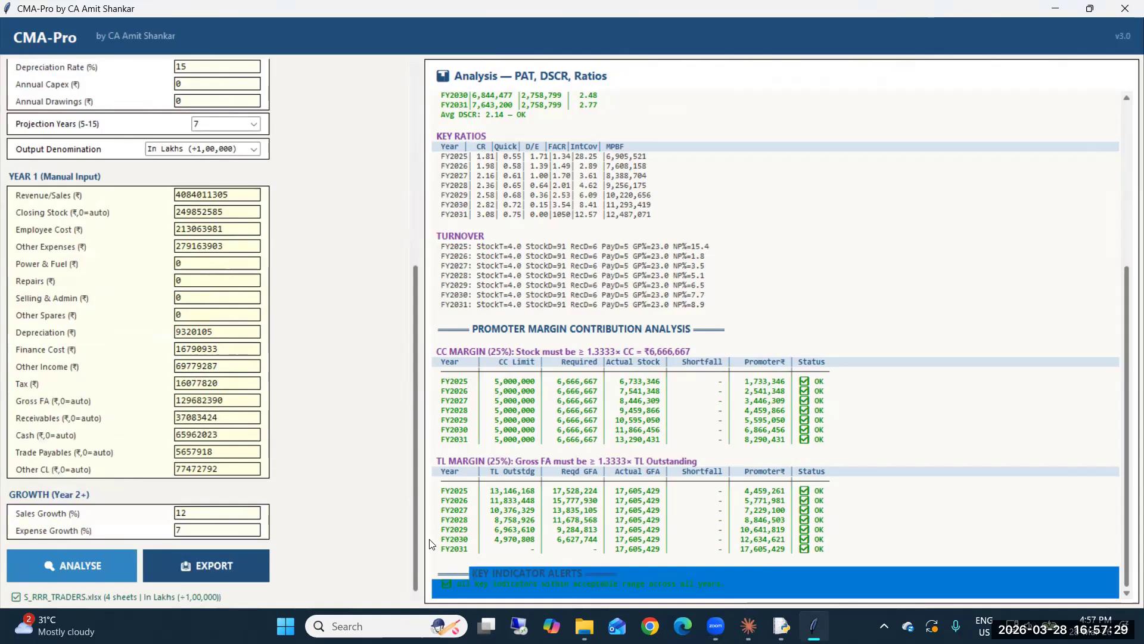
click(70, 575)
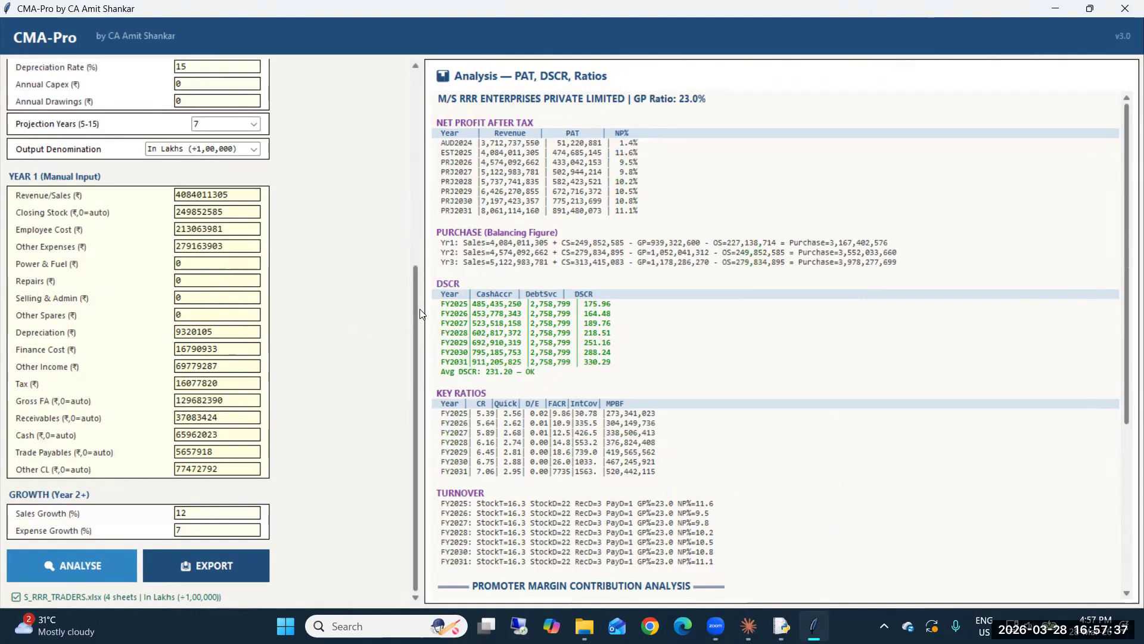
drag(1128, 322, 1128, 536)
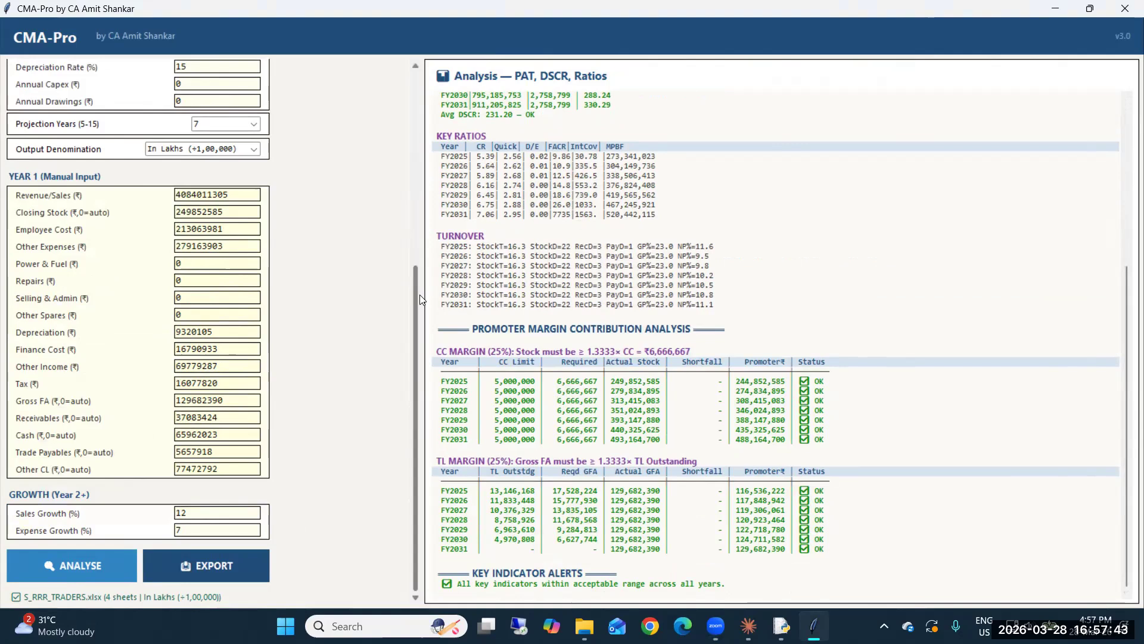
Set the term loan to 130000000 and the CC limit to 500000000 in the loan details.
scroll(409, 176, up, 1)
drag(410, 176, 411, 69)
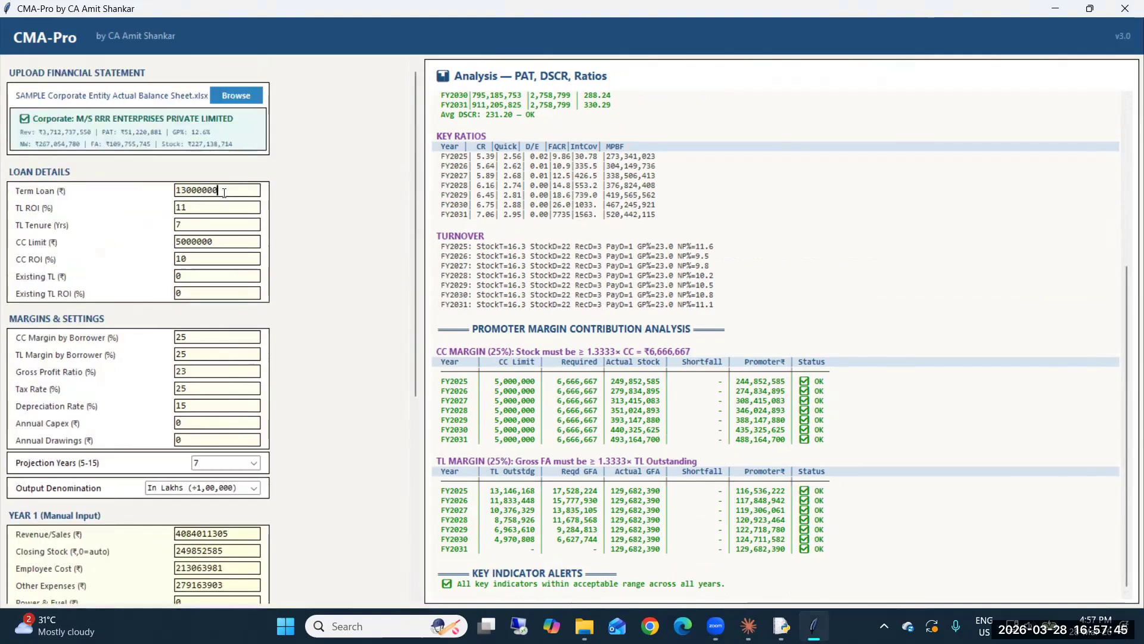
key(Tab)
key(Tab)
key(Tab)
key(Right)
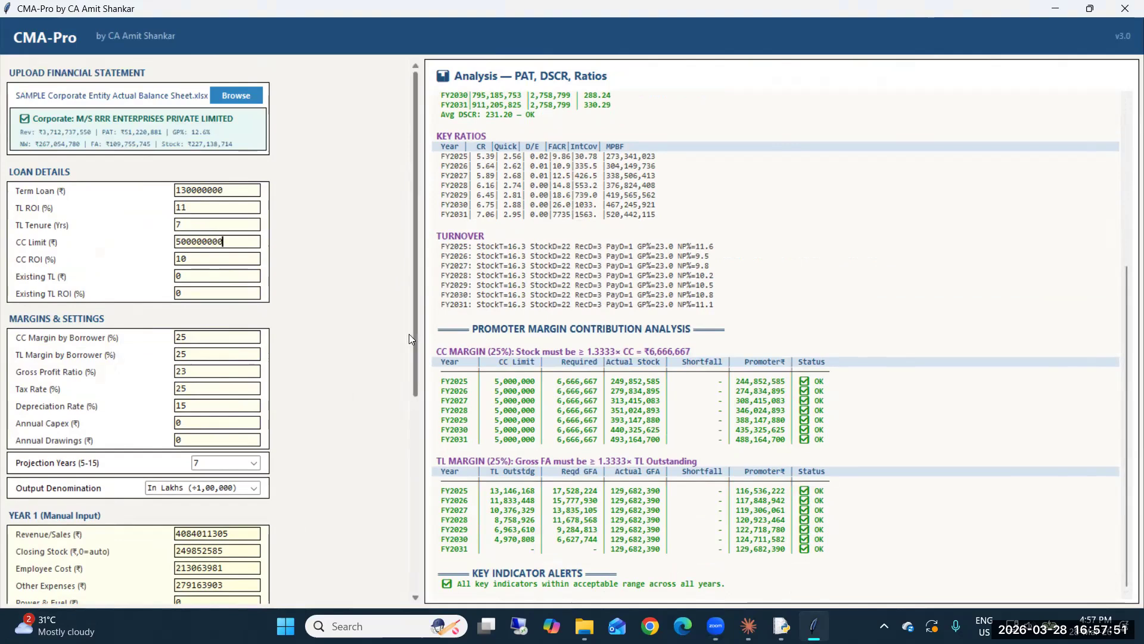
Set the Year 1 closing stock to 649852585.
scroll(409, 333, down, 3)
scroll(431, 462, down, 10)
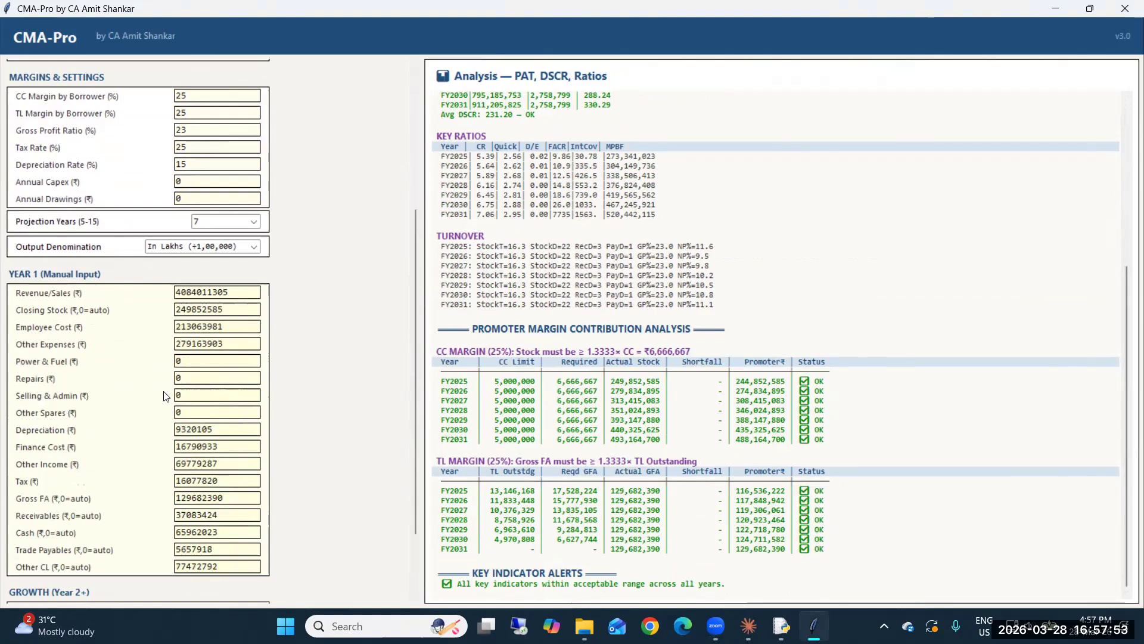
drag(179, 310, 145, 313)
Set the Year 1 power and fuel to 12500000, repairs to 2500000, and selling and admin expenses to 526475210.
drag(182, 361, 135, 365)
text(12500000)
key(Tab)
text(2500000)
key(Tab)
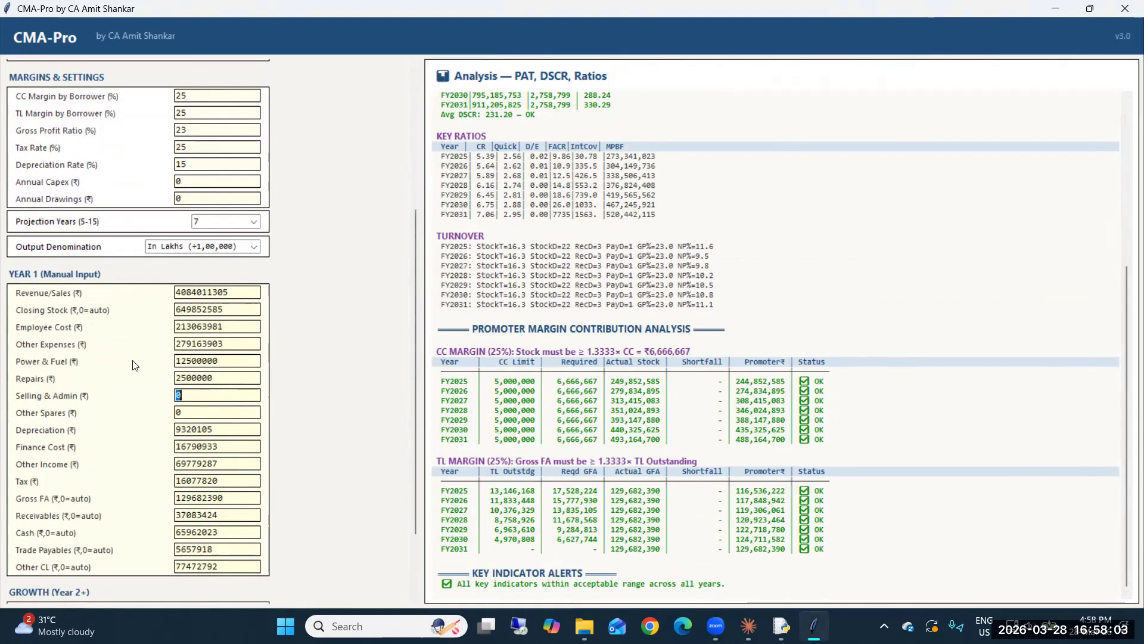
text(526475210)
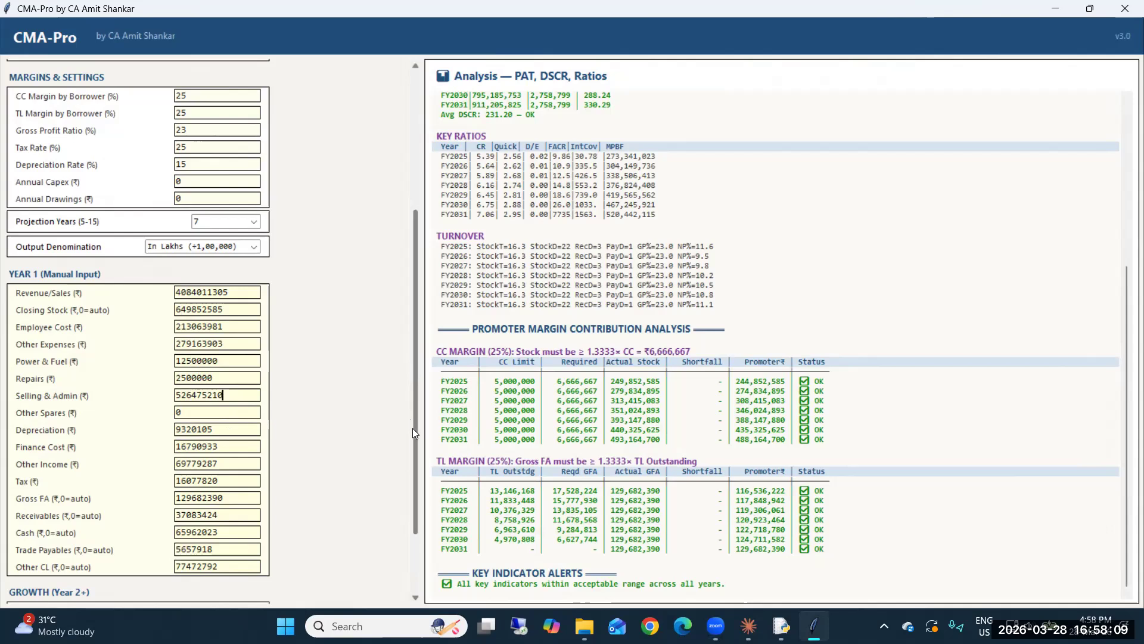
Rerun the analysis and examine the DSCR figures for FY2025 to FY2027.
scroll(412, 428, down, 3)
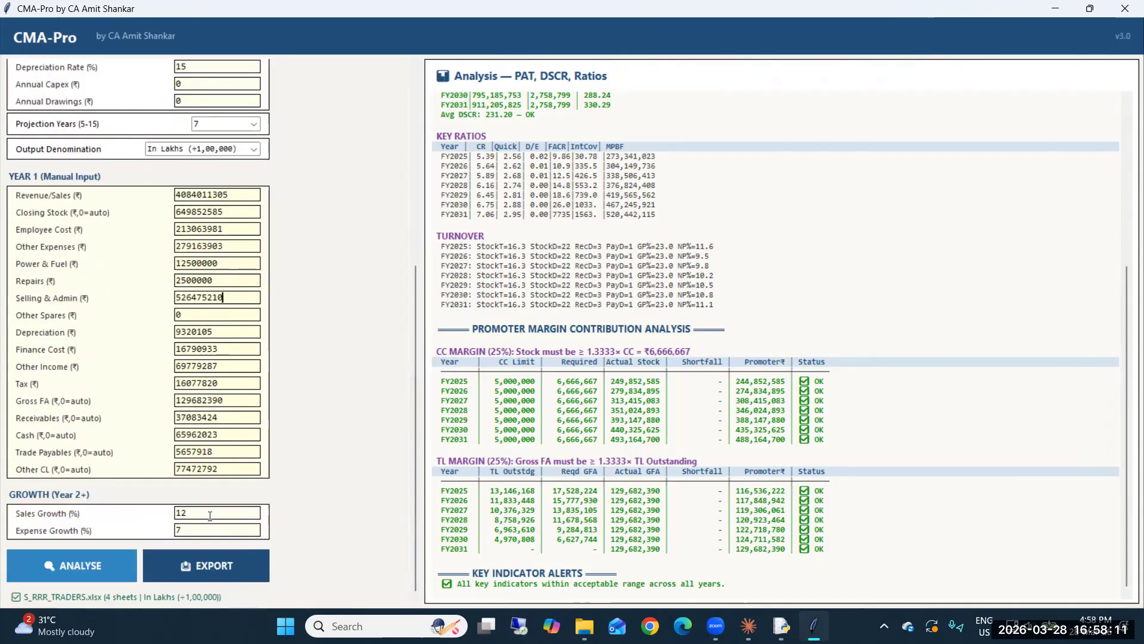
click(104, 567)
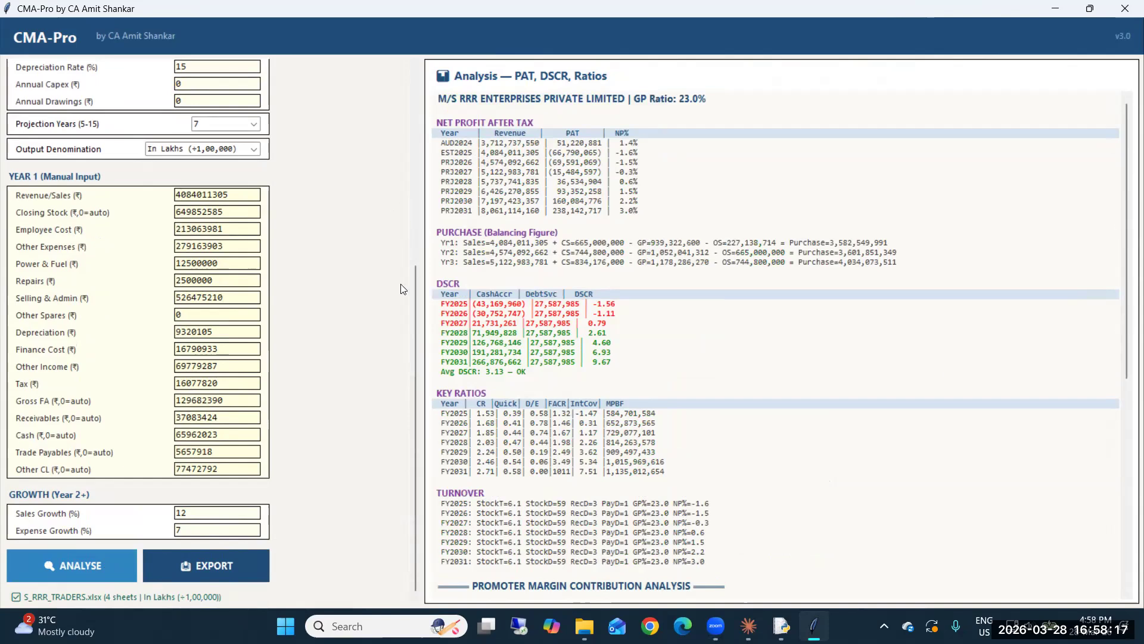
drag(414, 306, 403, 174)
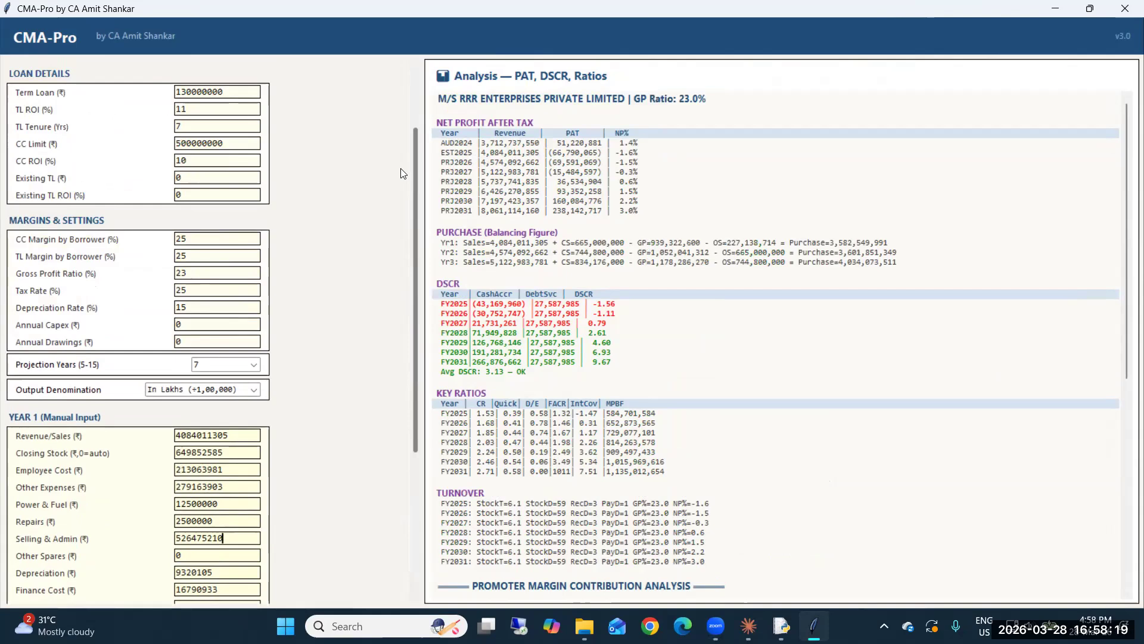
drag(444, 283, 578, 327)
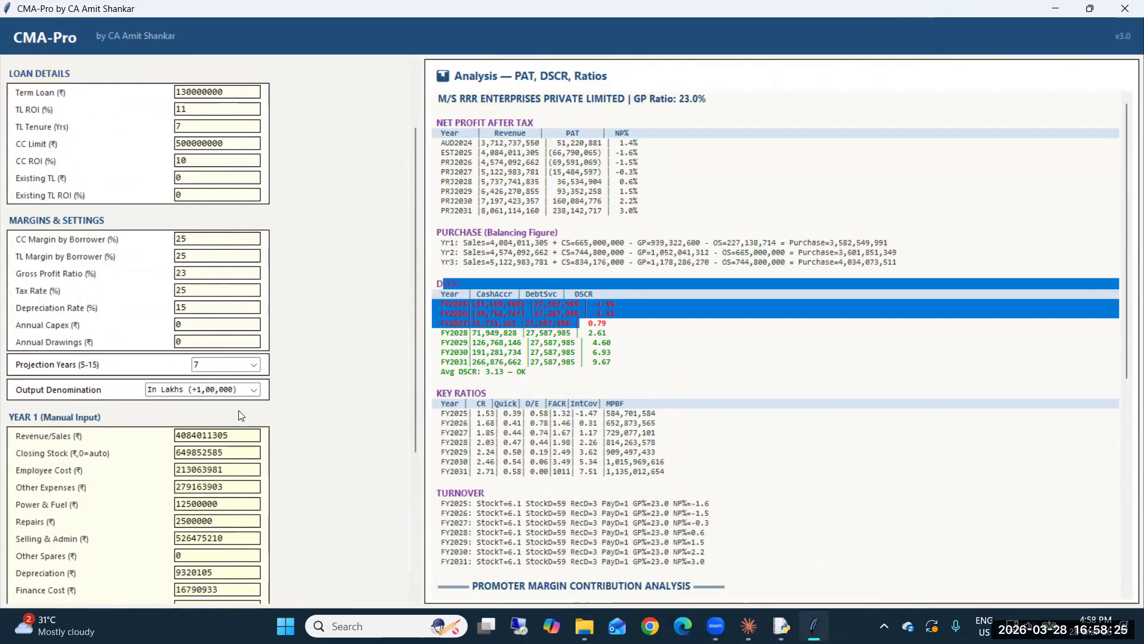
Set the Year 1 other expenses to 27916390 and rerun the analysis.
click(241, 456)
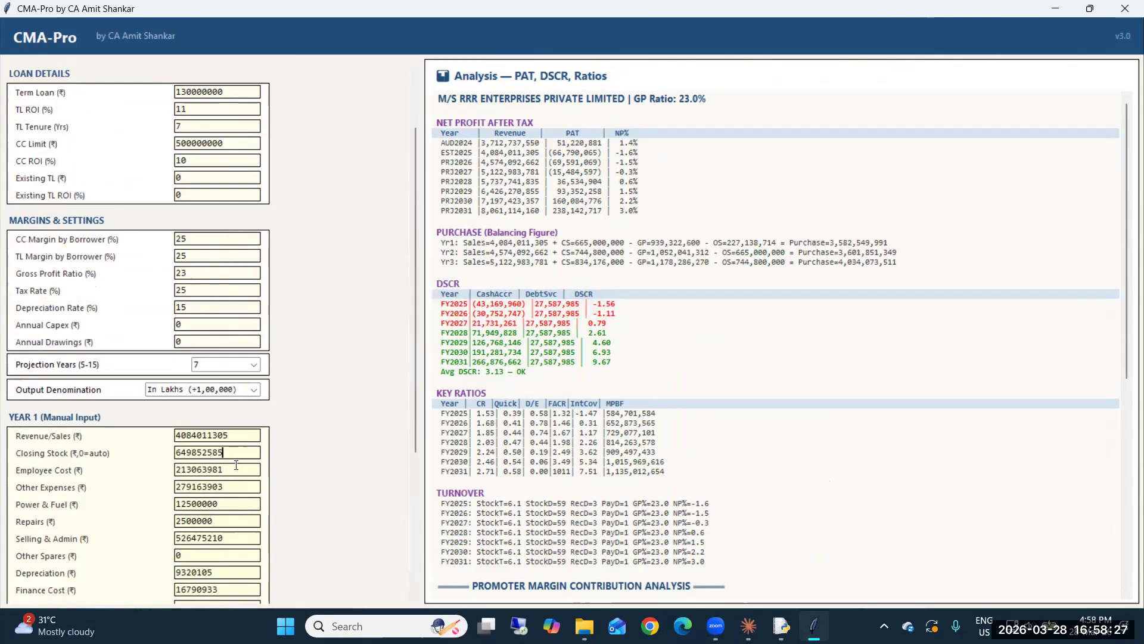
click(234, 485)
drag(413, 374, 422, 551)
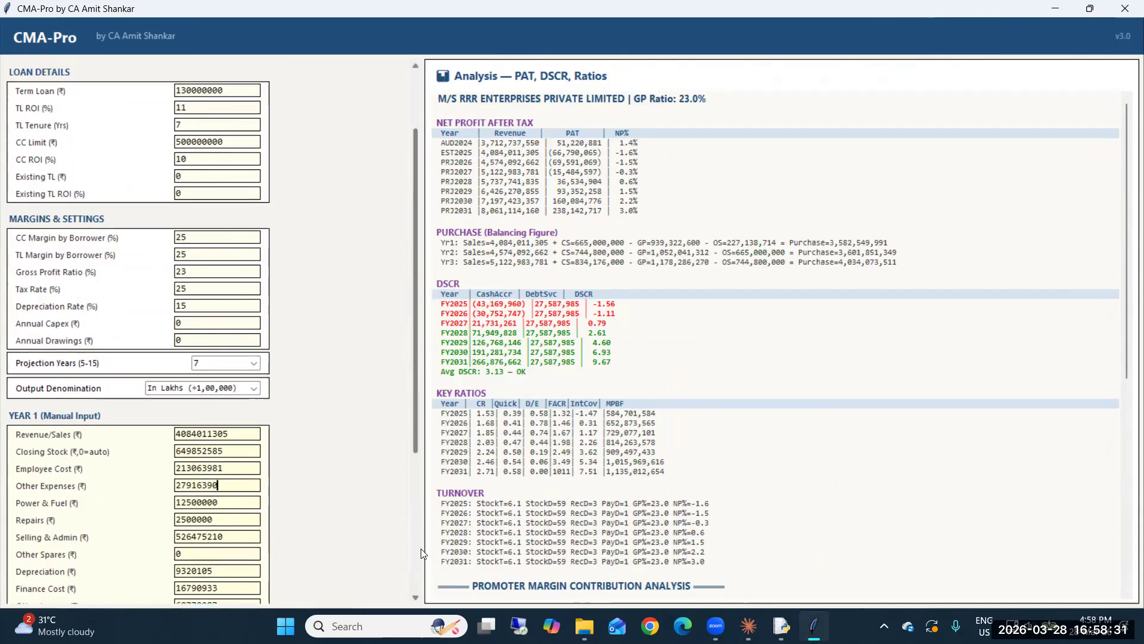
click(83, 573)
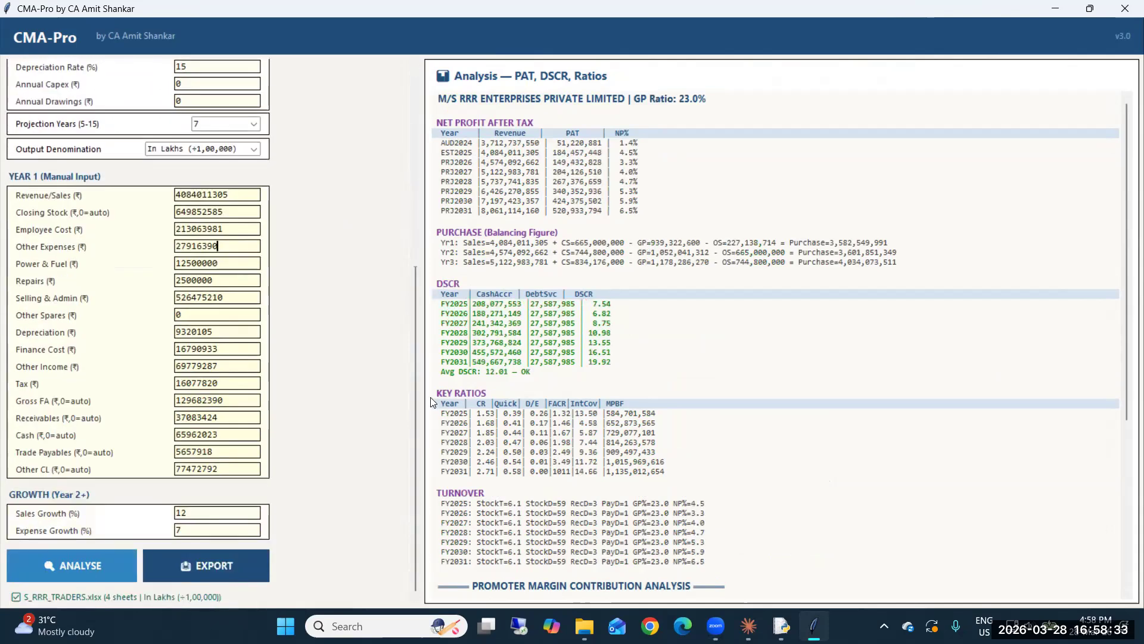
Set the output denomination to In Crores.
drag(416, 355, 415, 318)
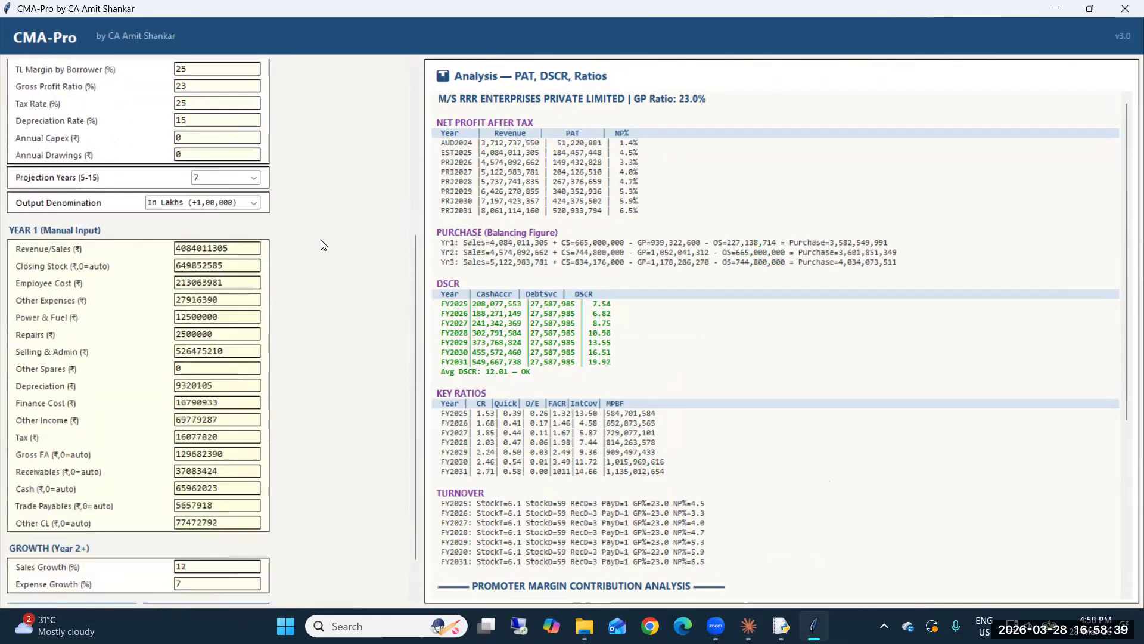
click(256, 201)
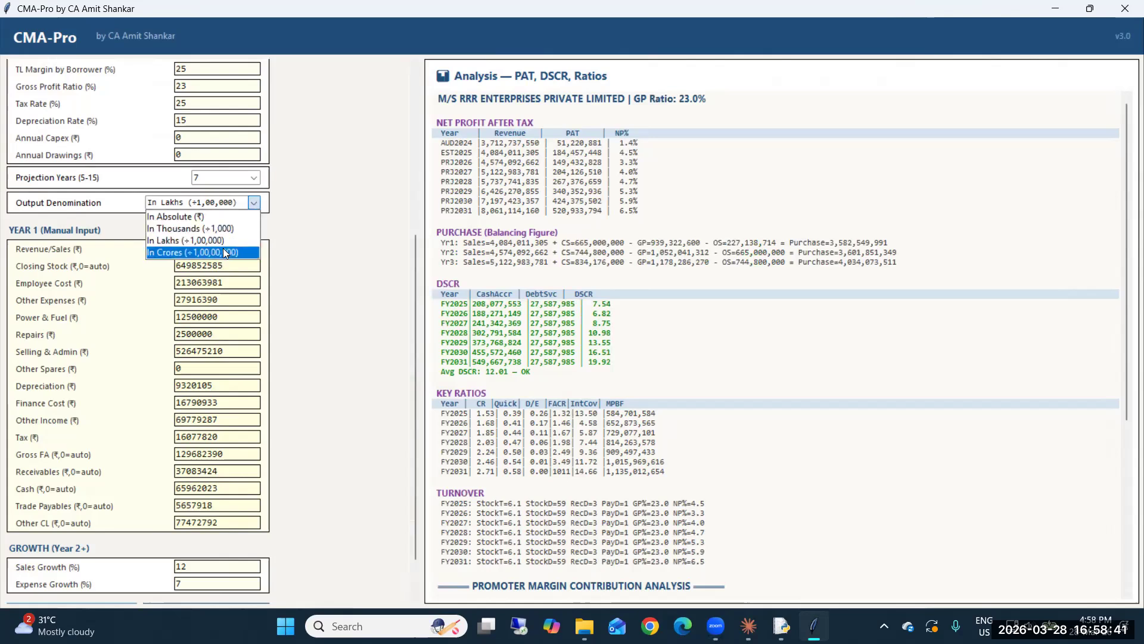
click(223, 248)
Export the projections as an Excel file to the Desktop and open the saved workbook in Excel, dismissing the missing add-in message.
scroll(437, 548, down, 3)
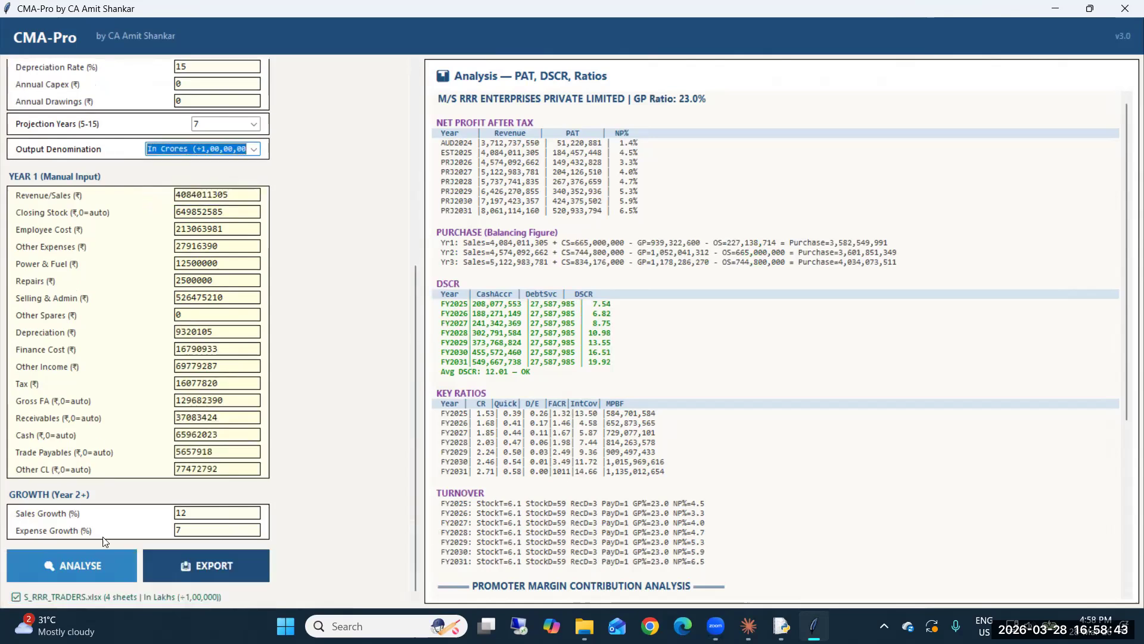
click(198, 569)
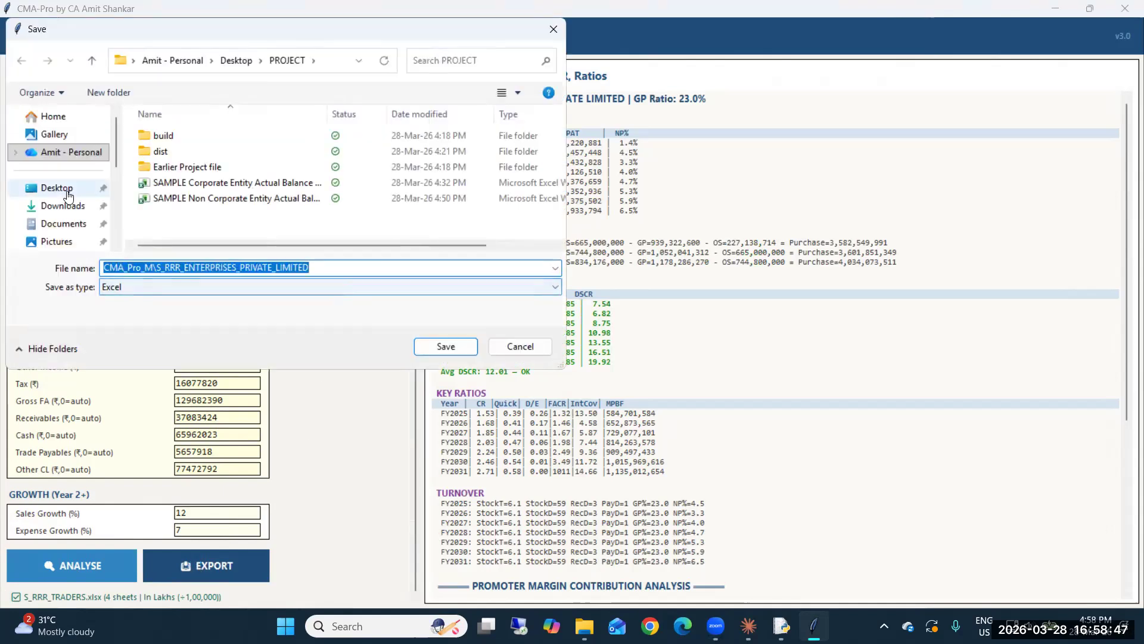
click(54, 188)
click(443, 348)
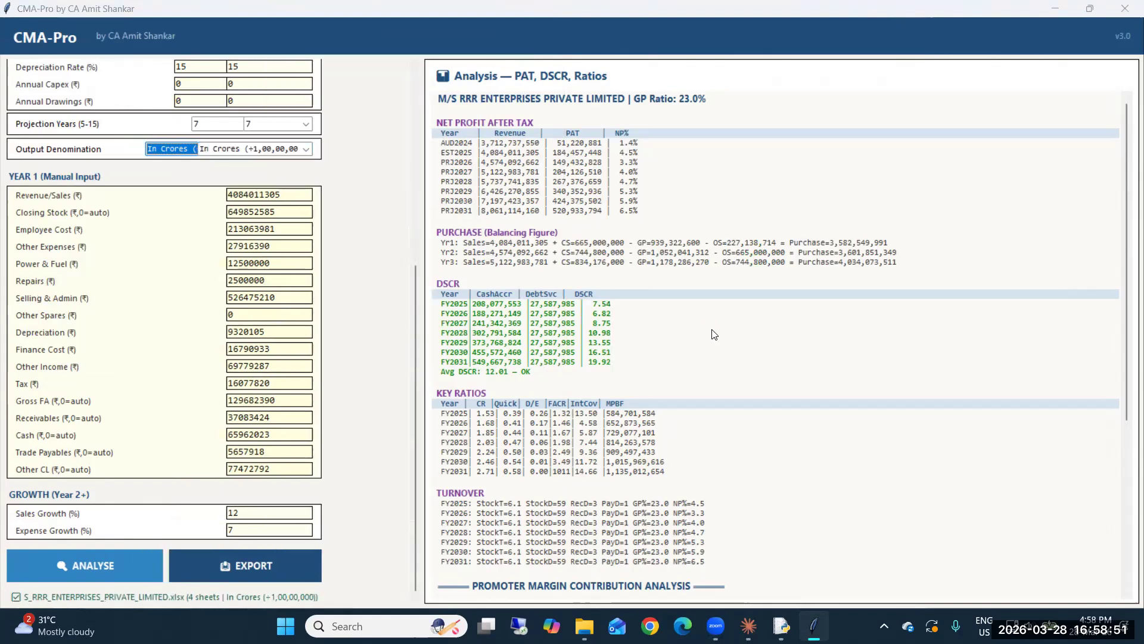
click(546, 367)
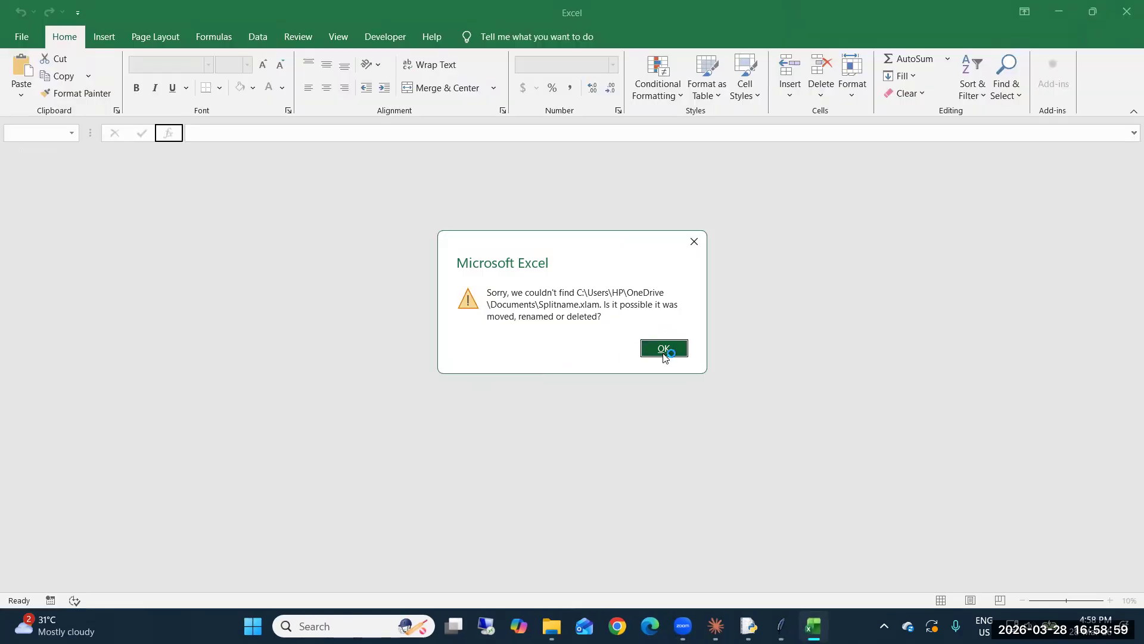
click(664, 350)
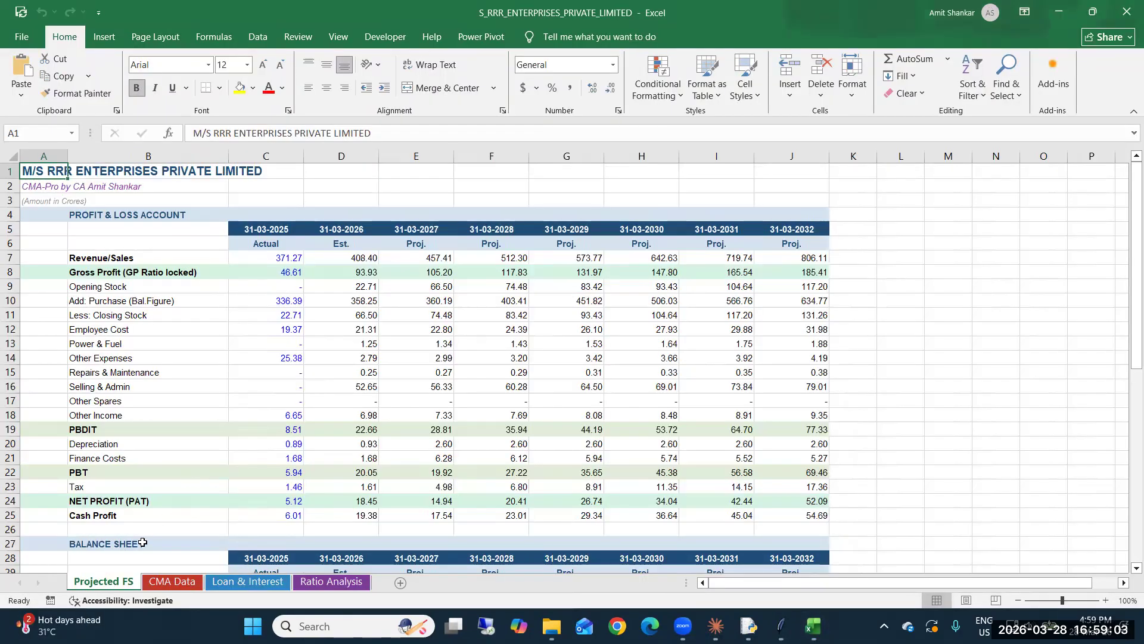
Review the Projected FS, CMA Data and Loan & Interest sheets, and examine the promoter margin compliance tables on the Ratio Analysis sheet.
click(269, 232)
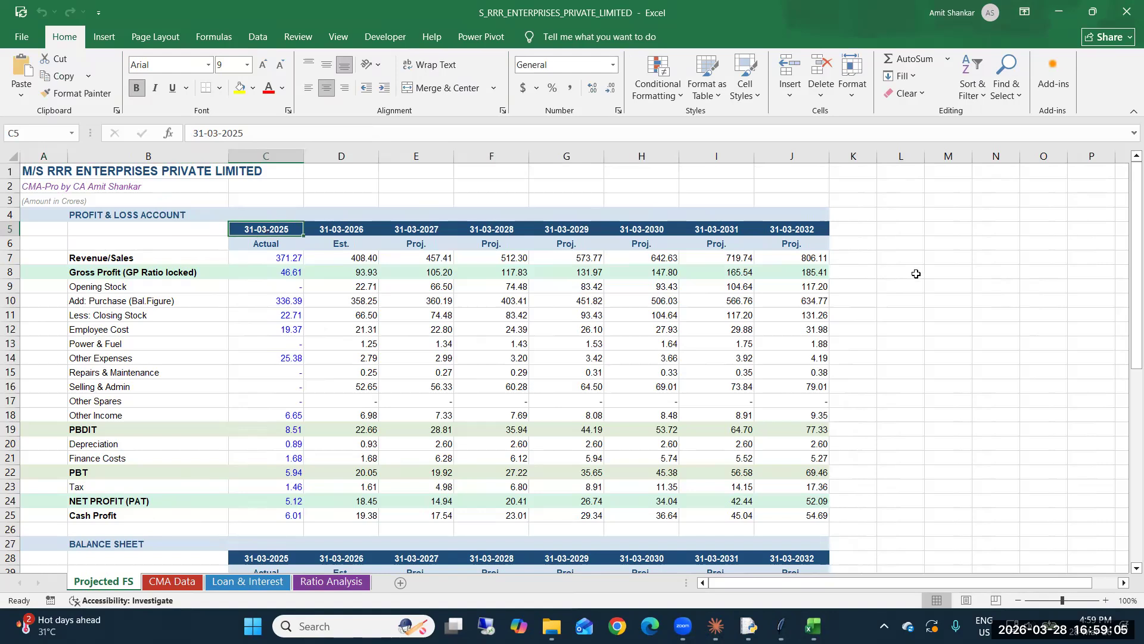
drag(1129, 250, 1125, 456)
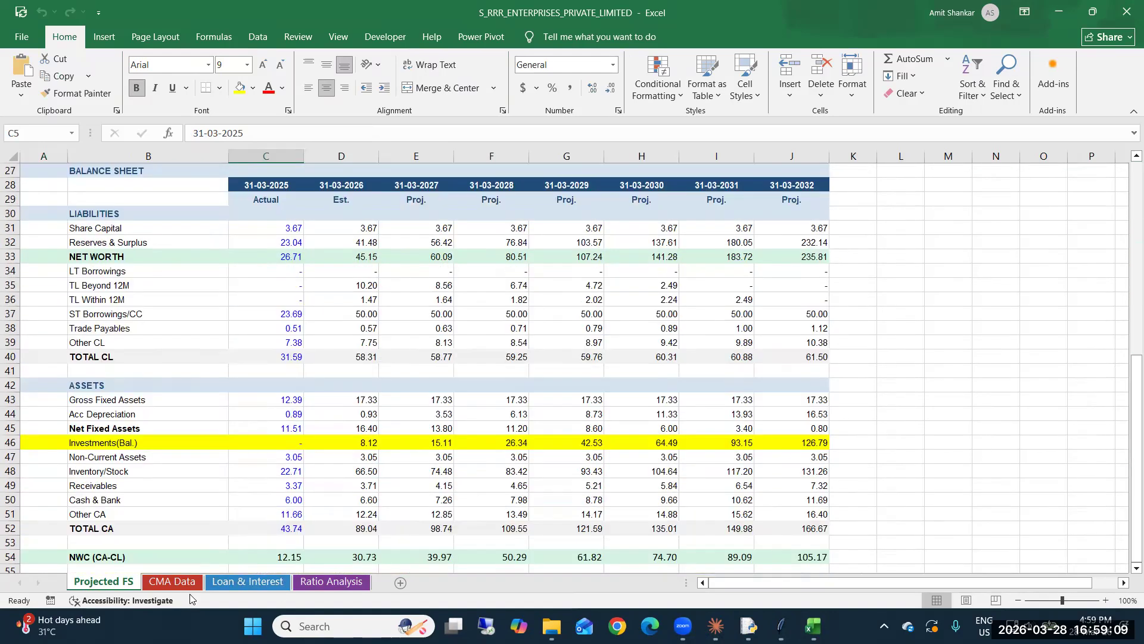
click(172, 581)
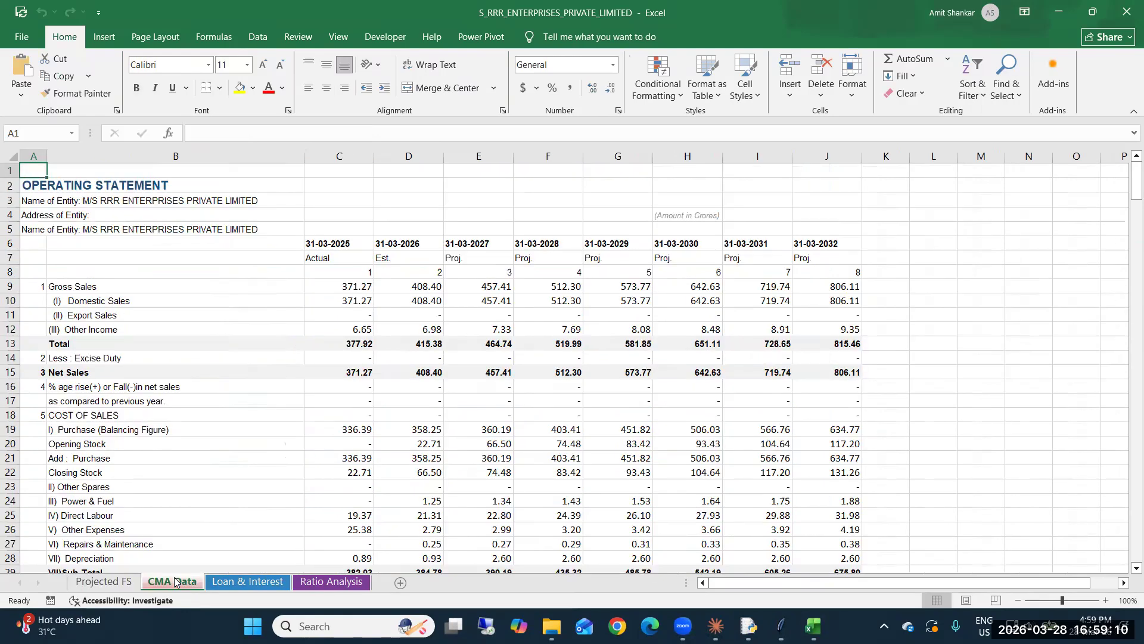
click(249, 582)
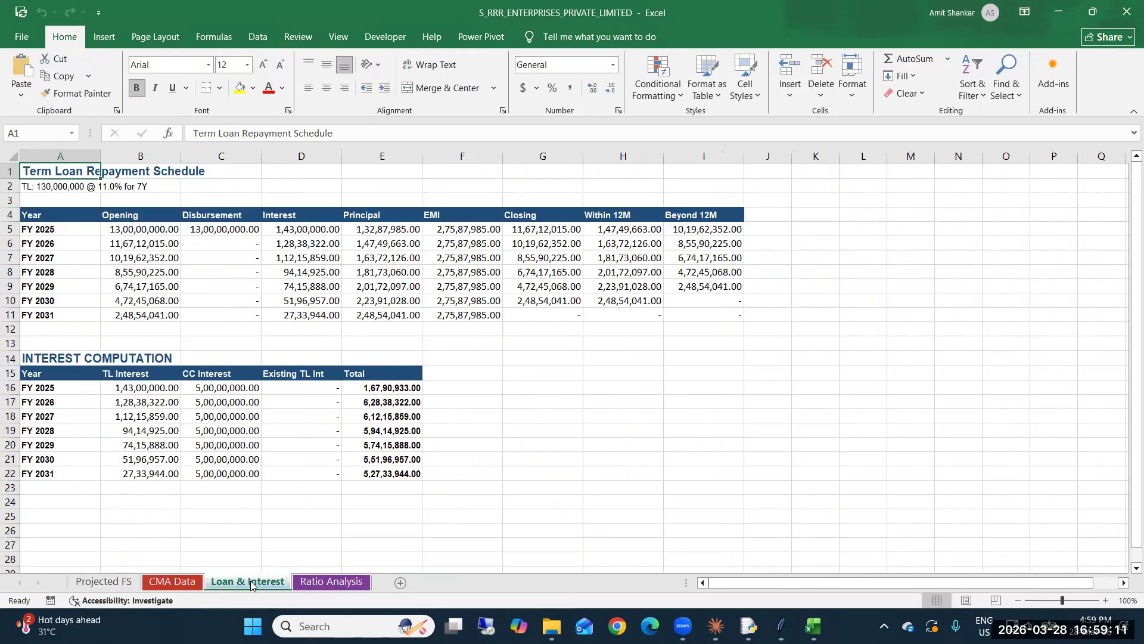
click(317, 583)
drag(1126, 311, 1126, 459)
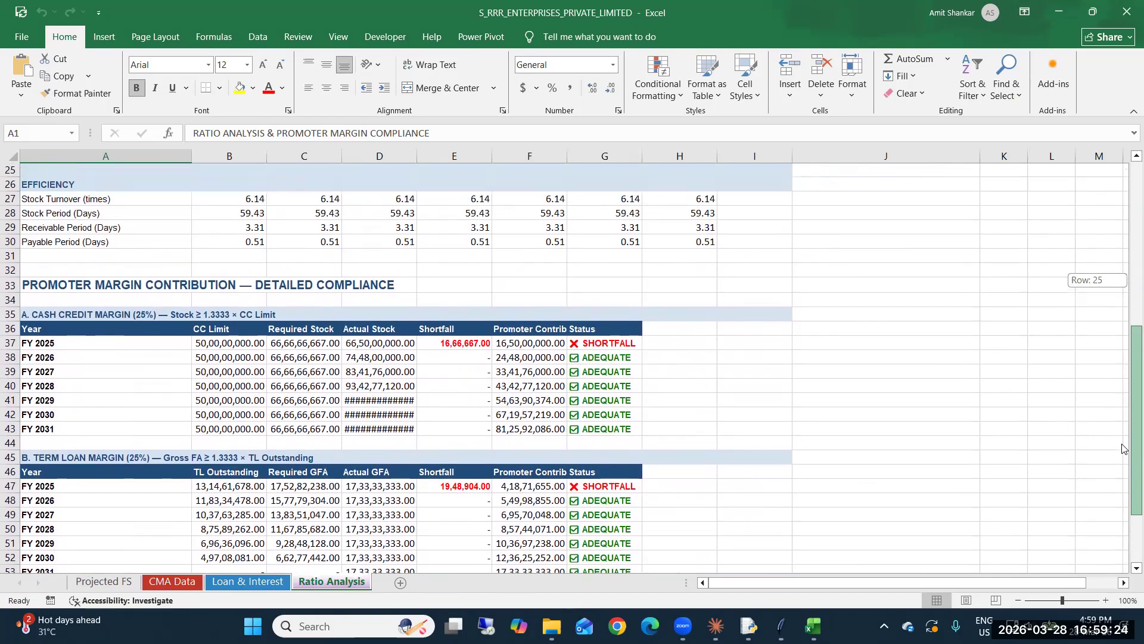
Examine the FY 2025 row of the cash credit margin table on the Ratio Analysis sheet and close the workbook.
click(112, 299)
drag(53, 340, 595, 340)
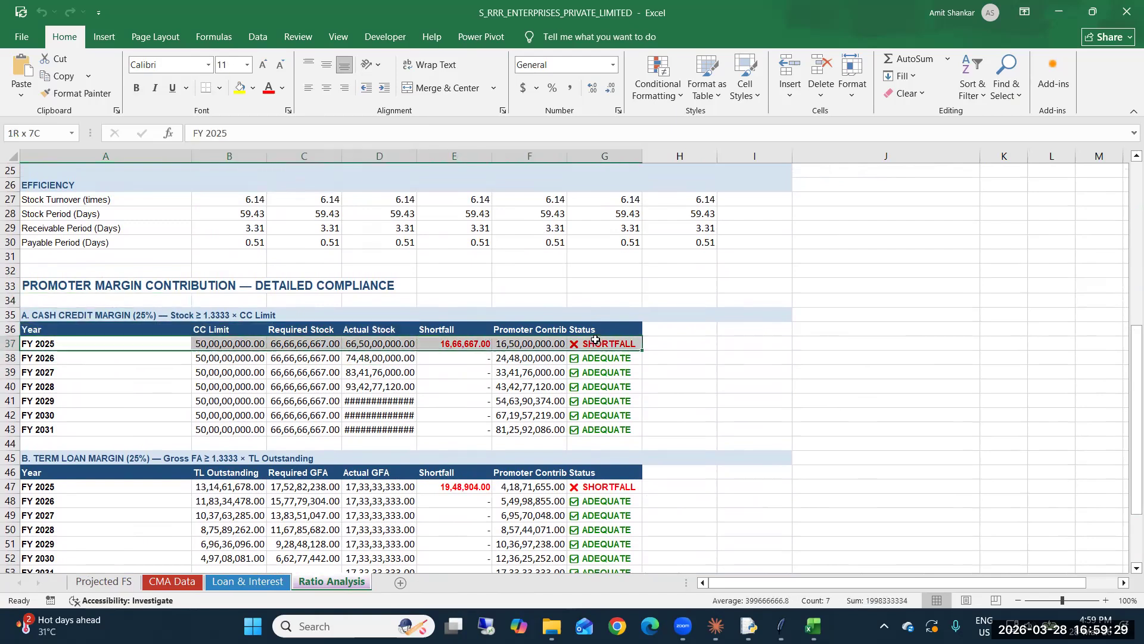
click(8, 343)
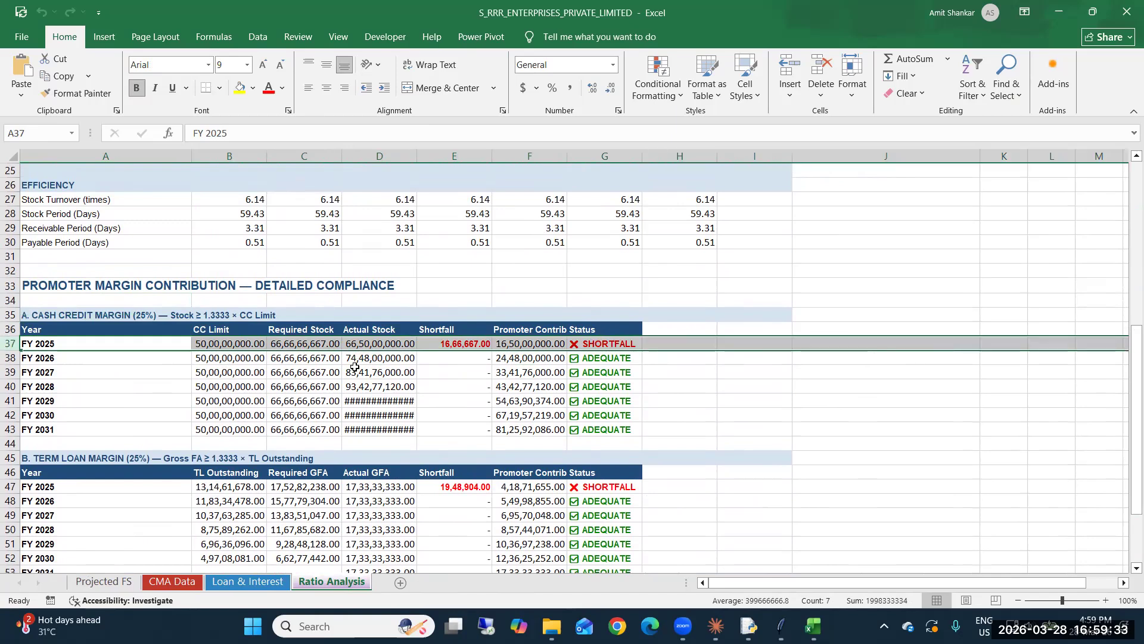
click(785, 360)
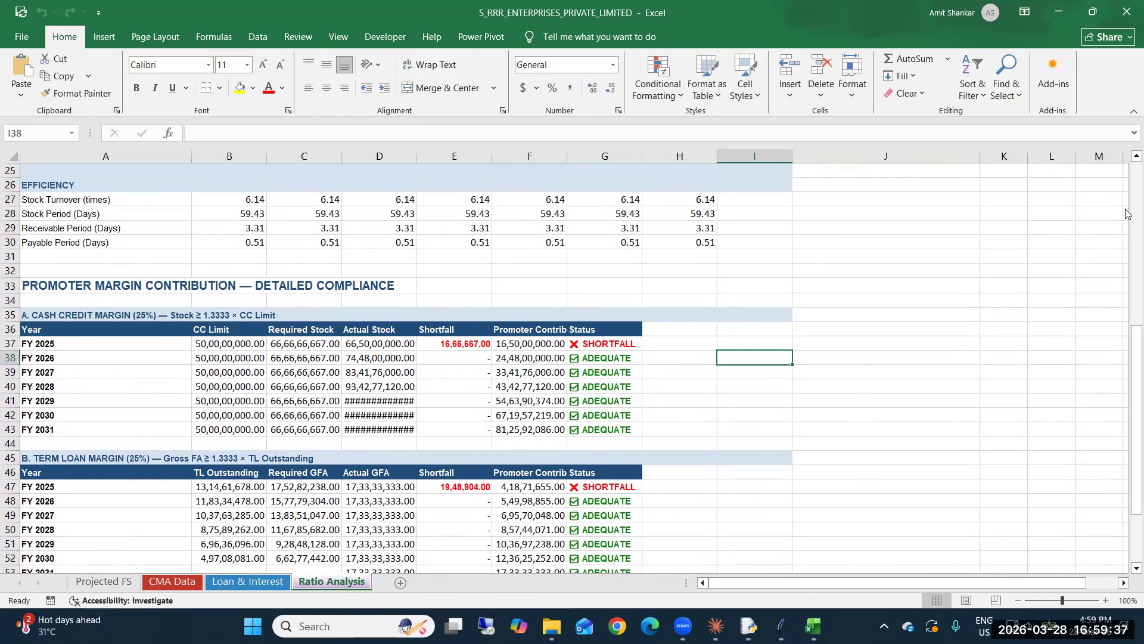
scroll(1126, 207, up, 8)
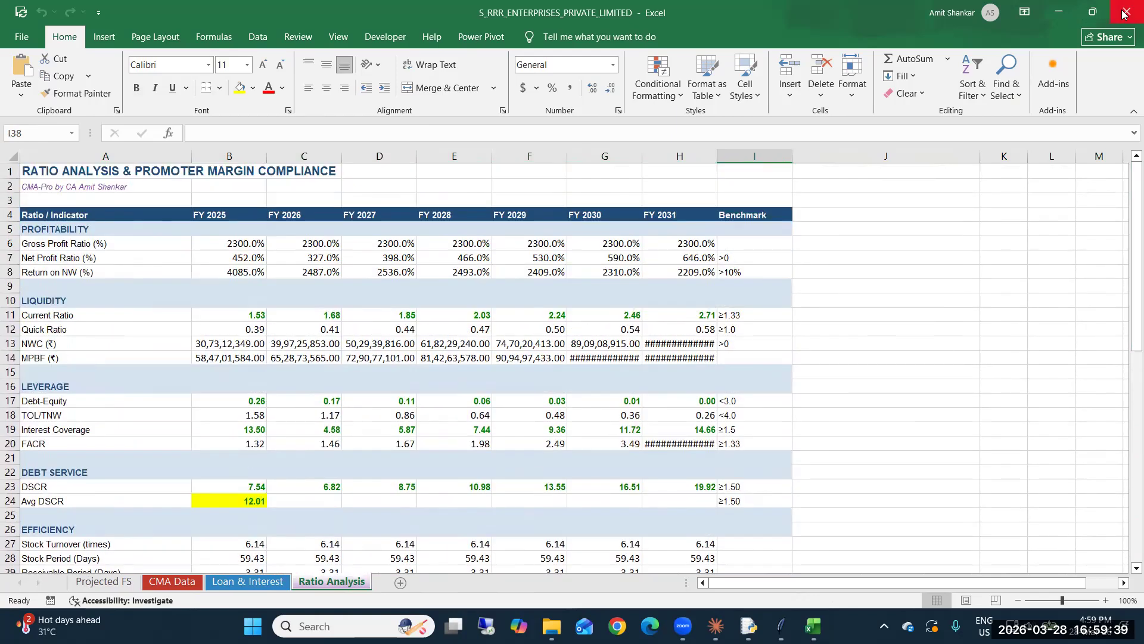
click(1126, 13)
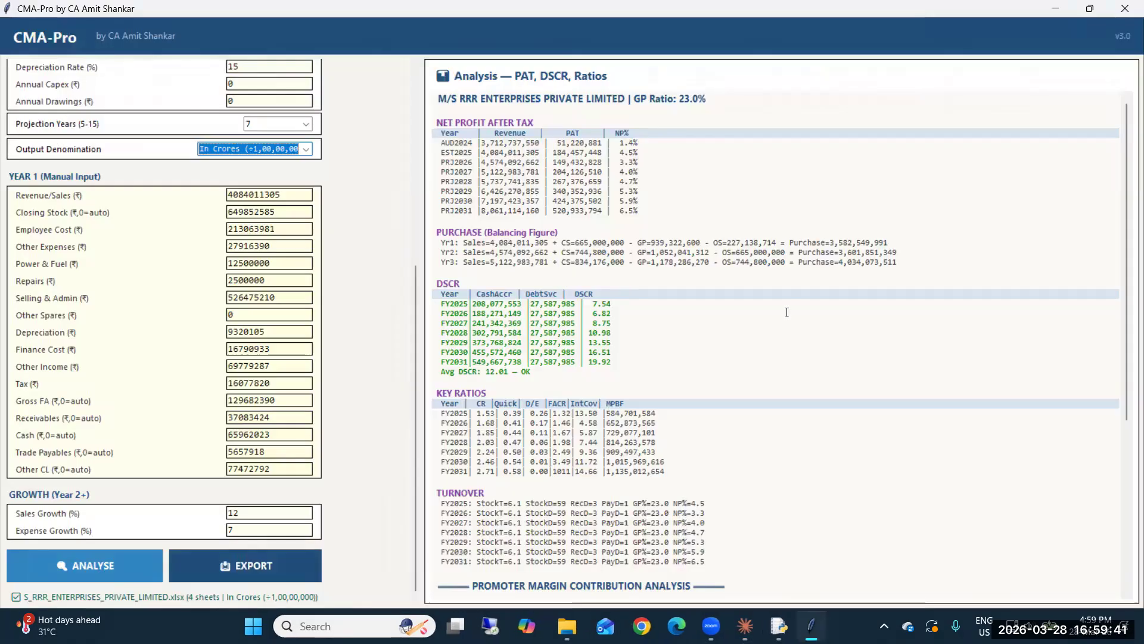
Switch to Claude, review the prompts and generated files in the financial statement projection tool chat from its beginning, and minimize the window.
click(1055, 8)
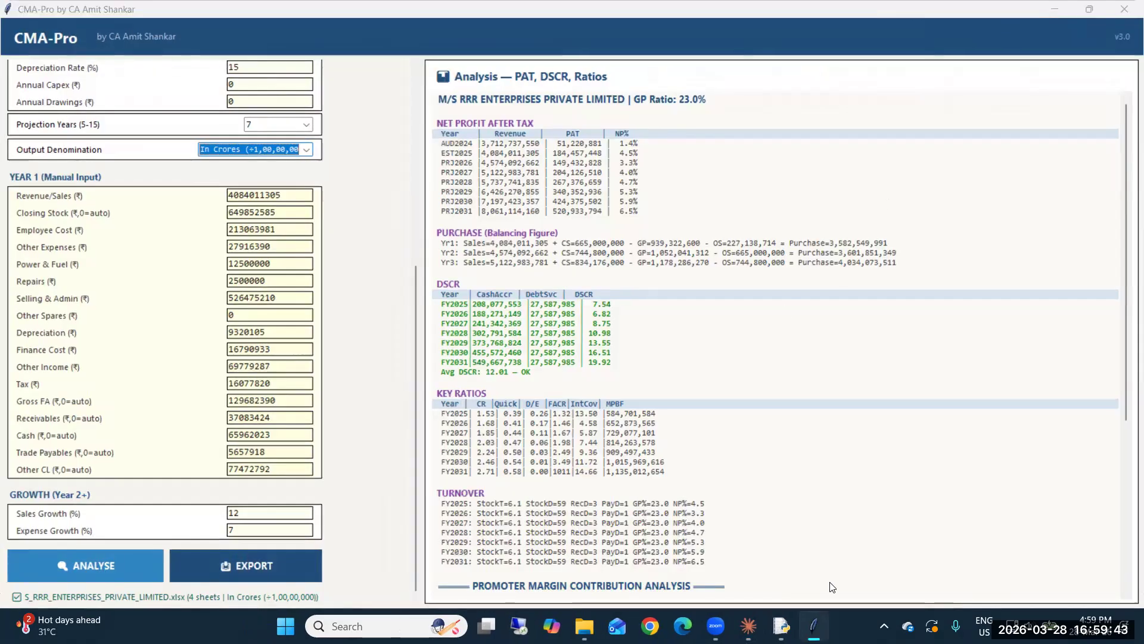
click(749, 626)
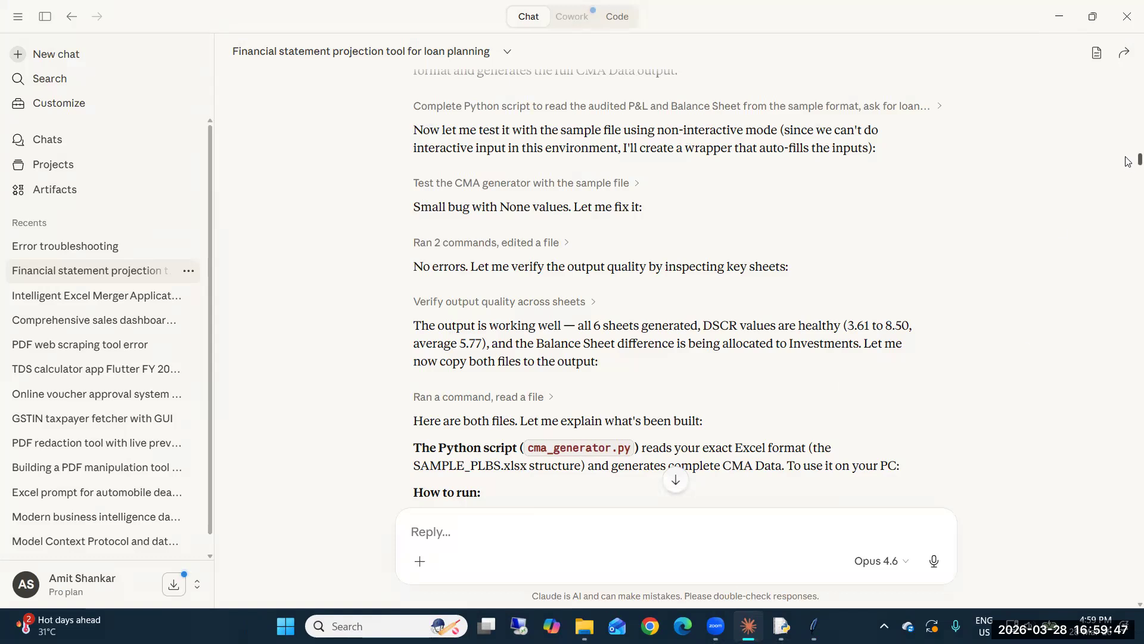
scroll(1128, 152, up, 15)
scroll(1128, 132, up, 5)
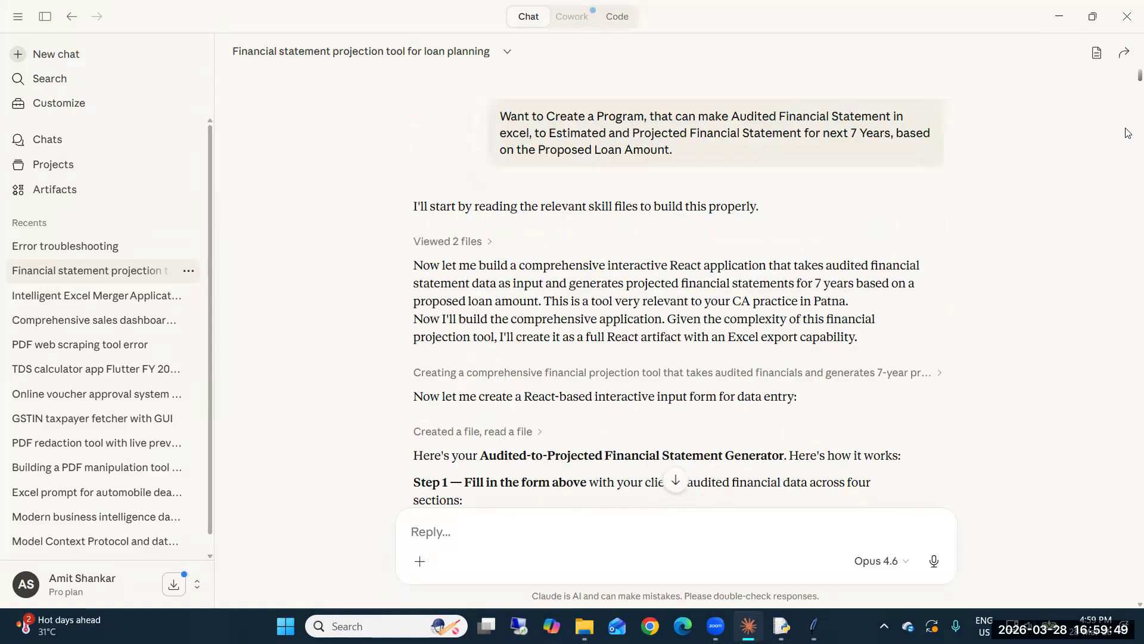
mouse_move(526, 148)
scroll(1128, 162, down, 3)
scroll(1128, 297, down, 20)
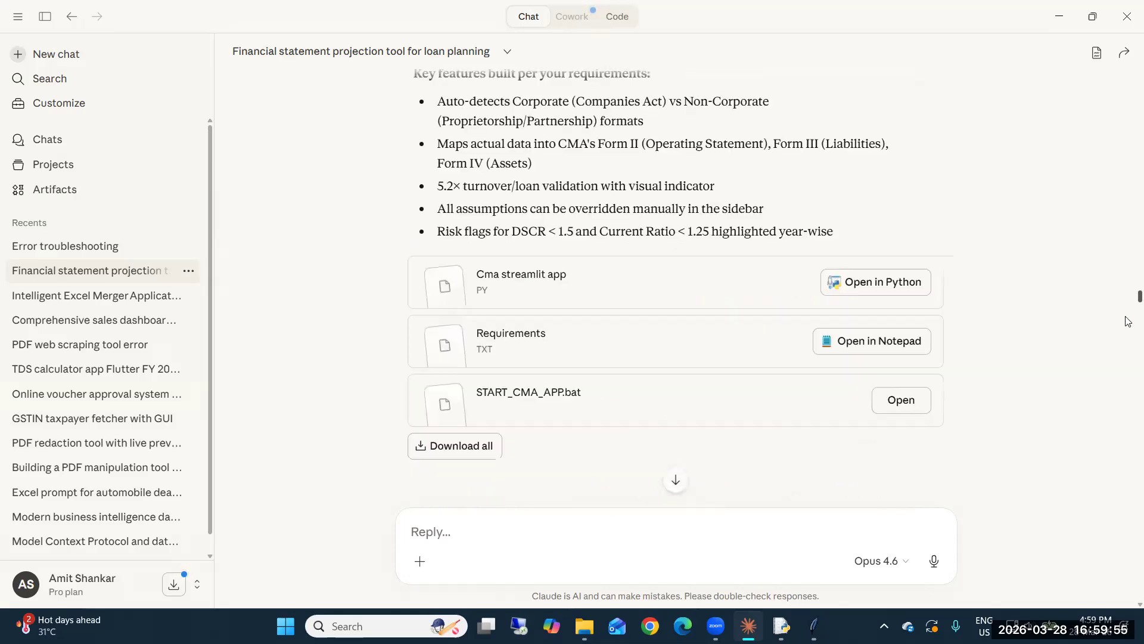
scroll(1128, 415, down, 20)
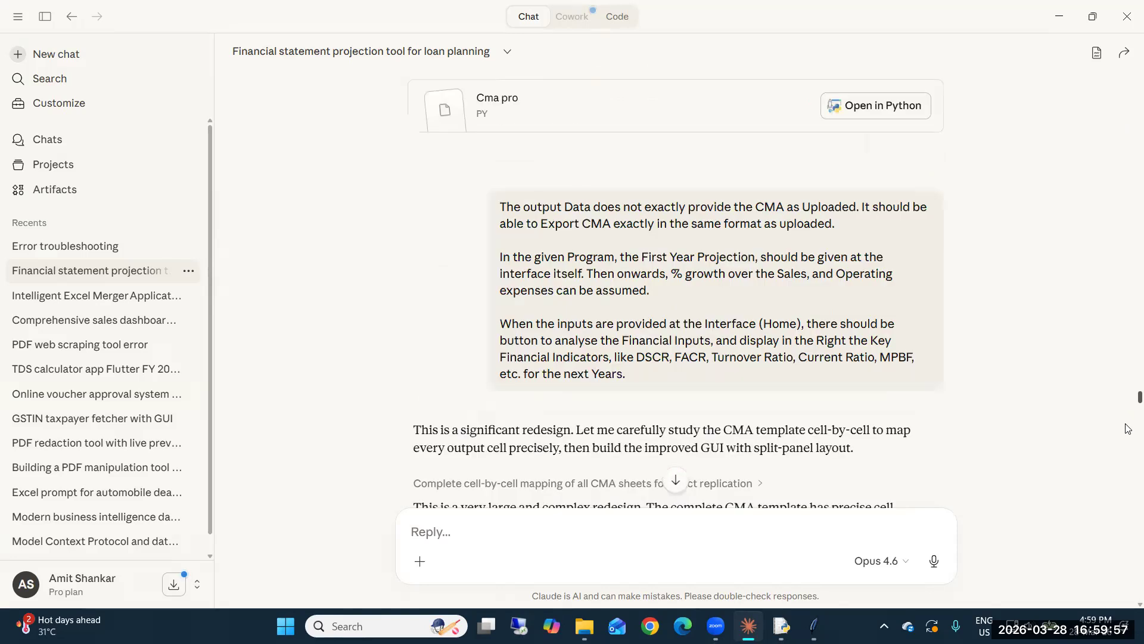
drag(1125, 537, 1068, 20)
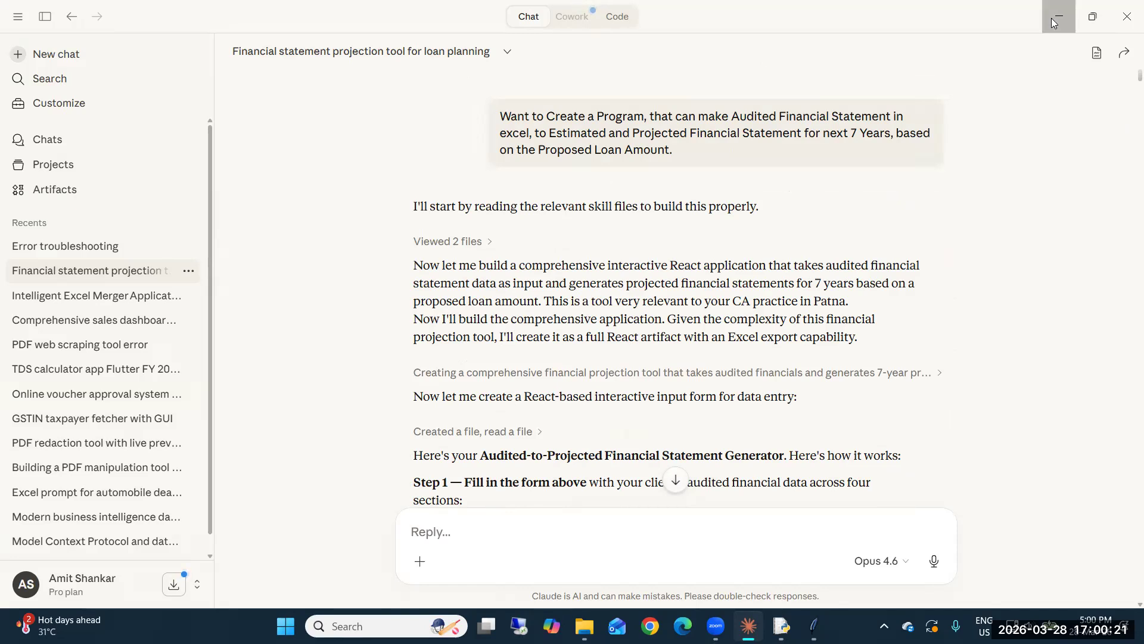
click(1053, 22)
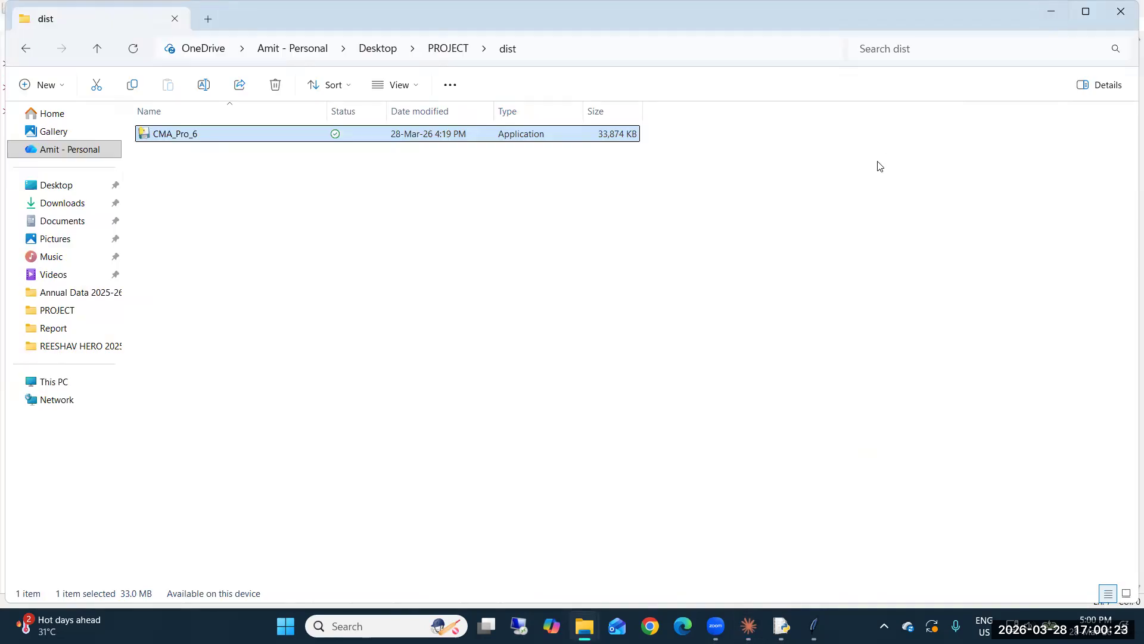
Select the CMA_Pro_6 Python file in the parent PROJECT folder and switch back to CMA-Pro.
key(BackSpace)
key(Down)
key(Down)
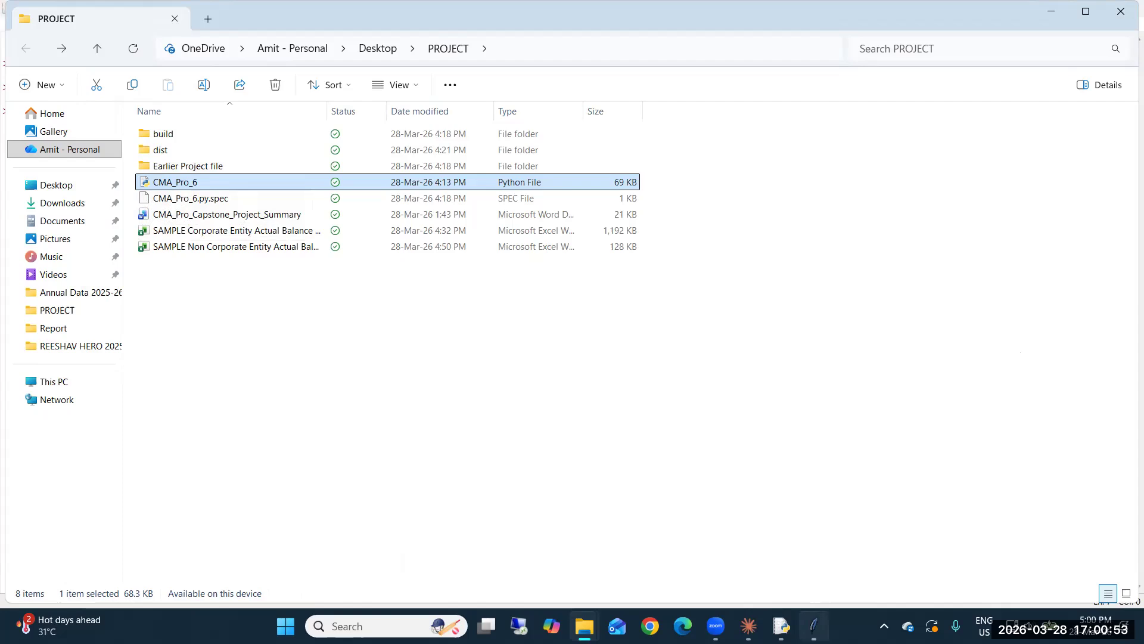
click(814, 625)
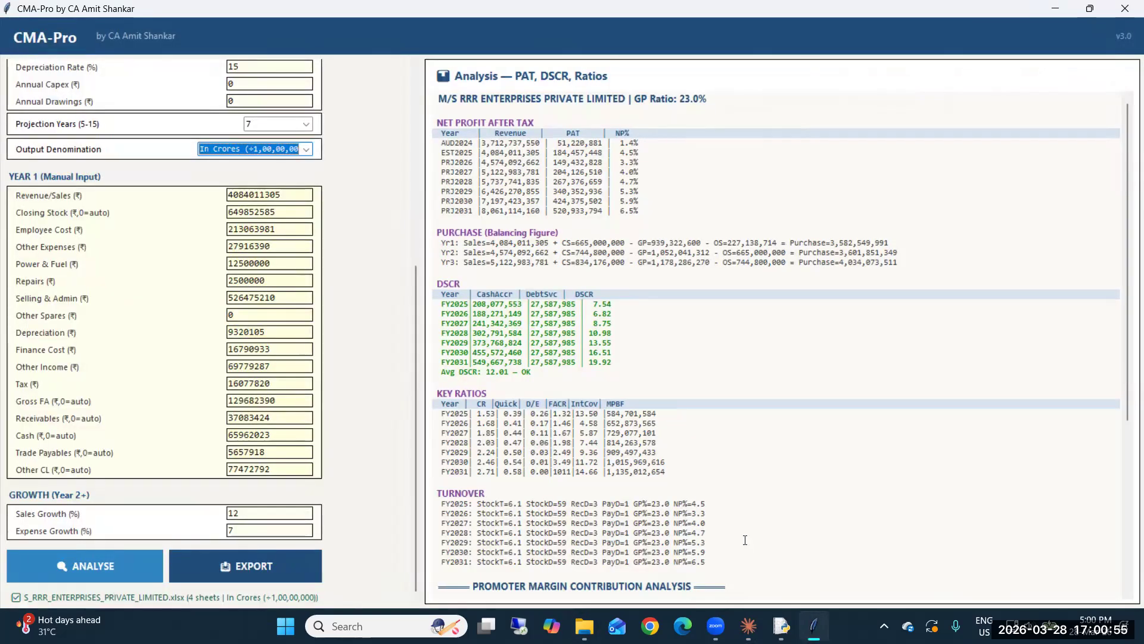